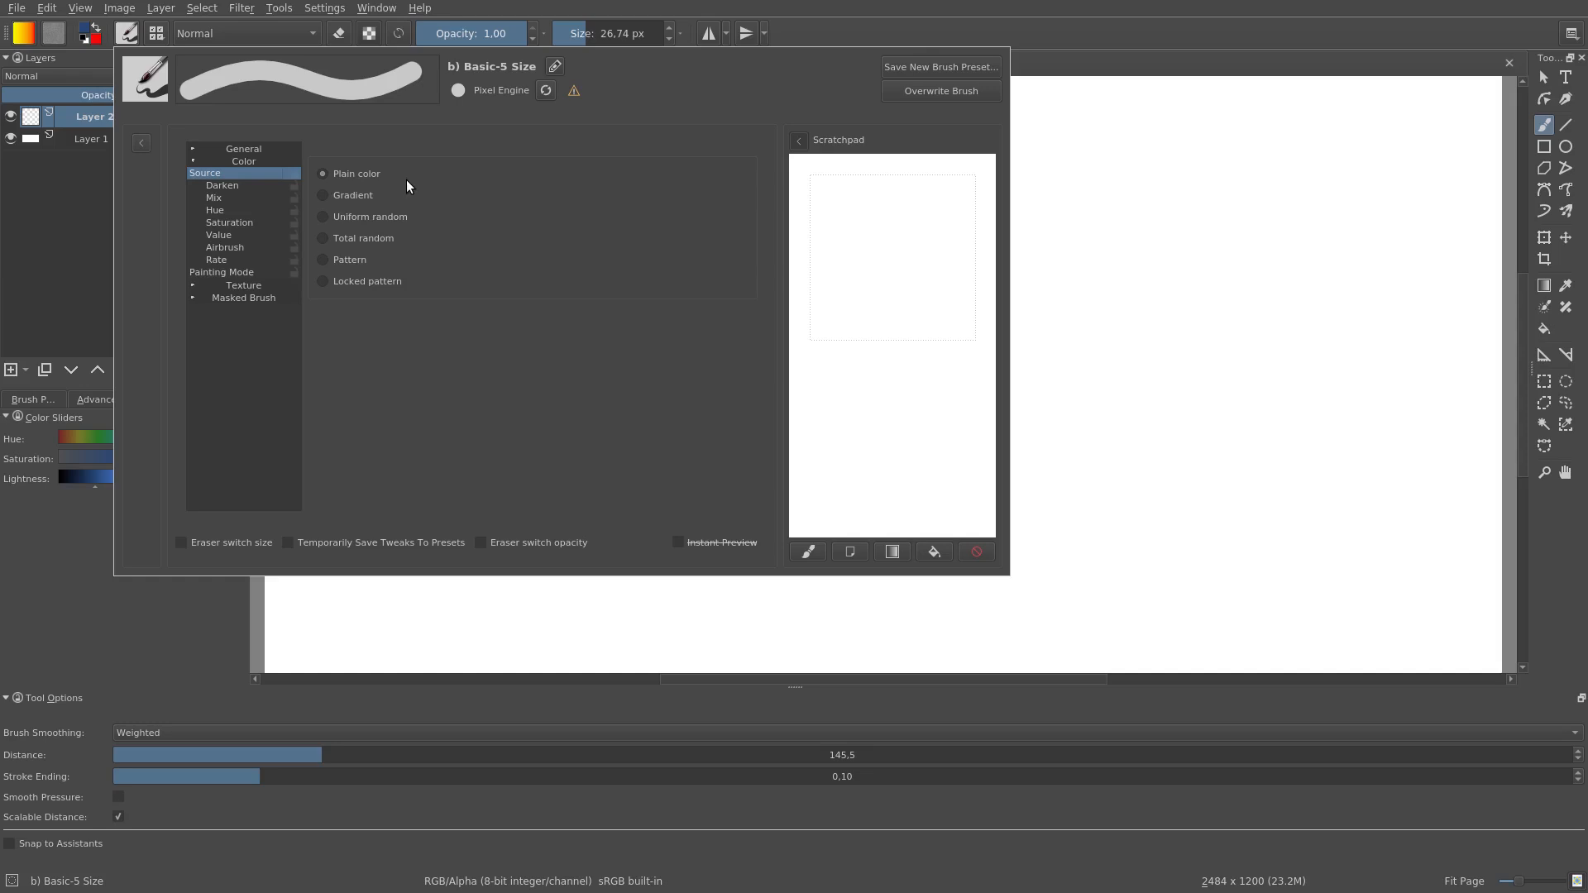
Step: Paint test strokes in the scratchpad with the Plain color source and with the Uniform random source
{"action": "left_click_drag", "start_coordinate": [816, 188], "coordinate": [828, 202]}
{"action": "left_click_drag", "start_coordinate": [915, 171], "coordinate": [926, 178]}
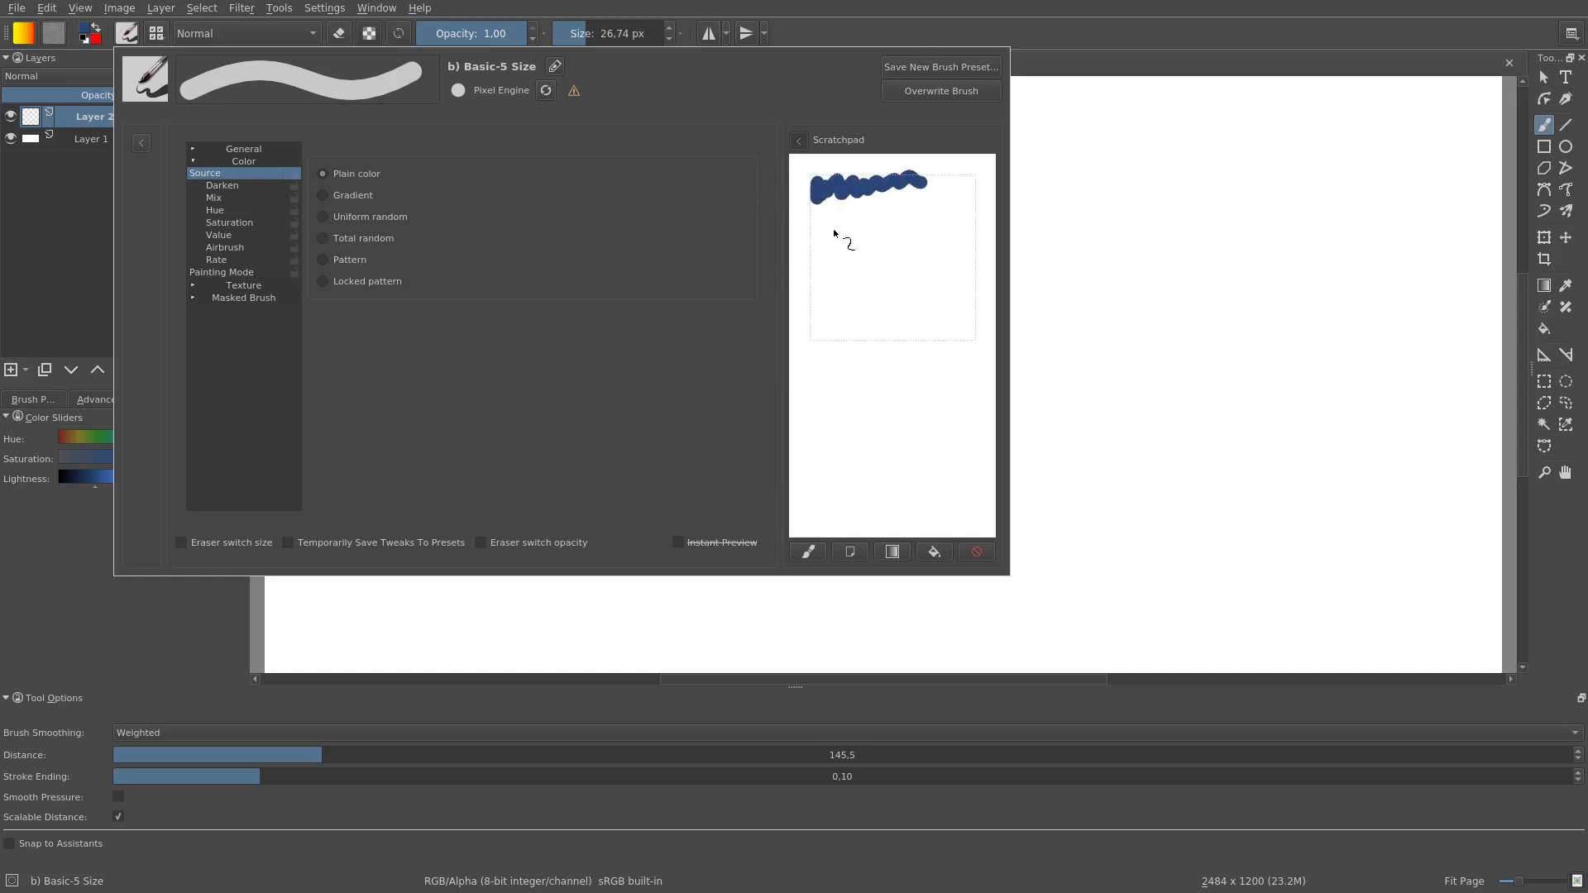
{"action": "left_click", "coordinate": [323, 196]}
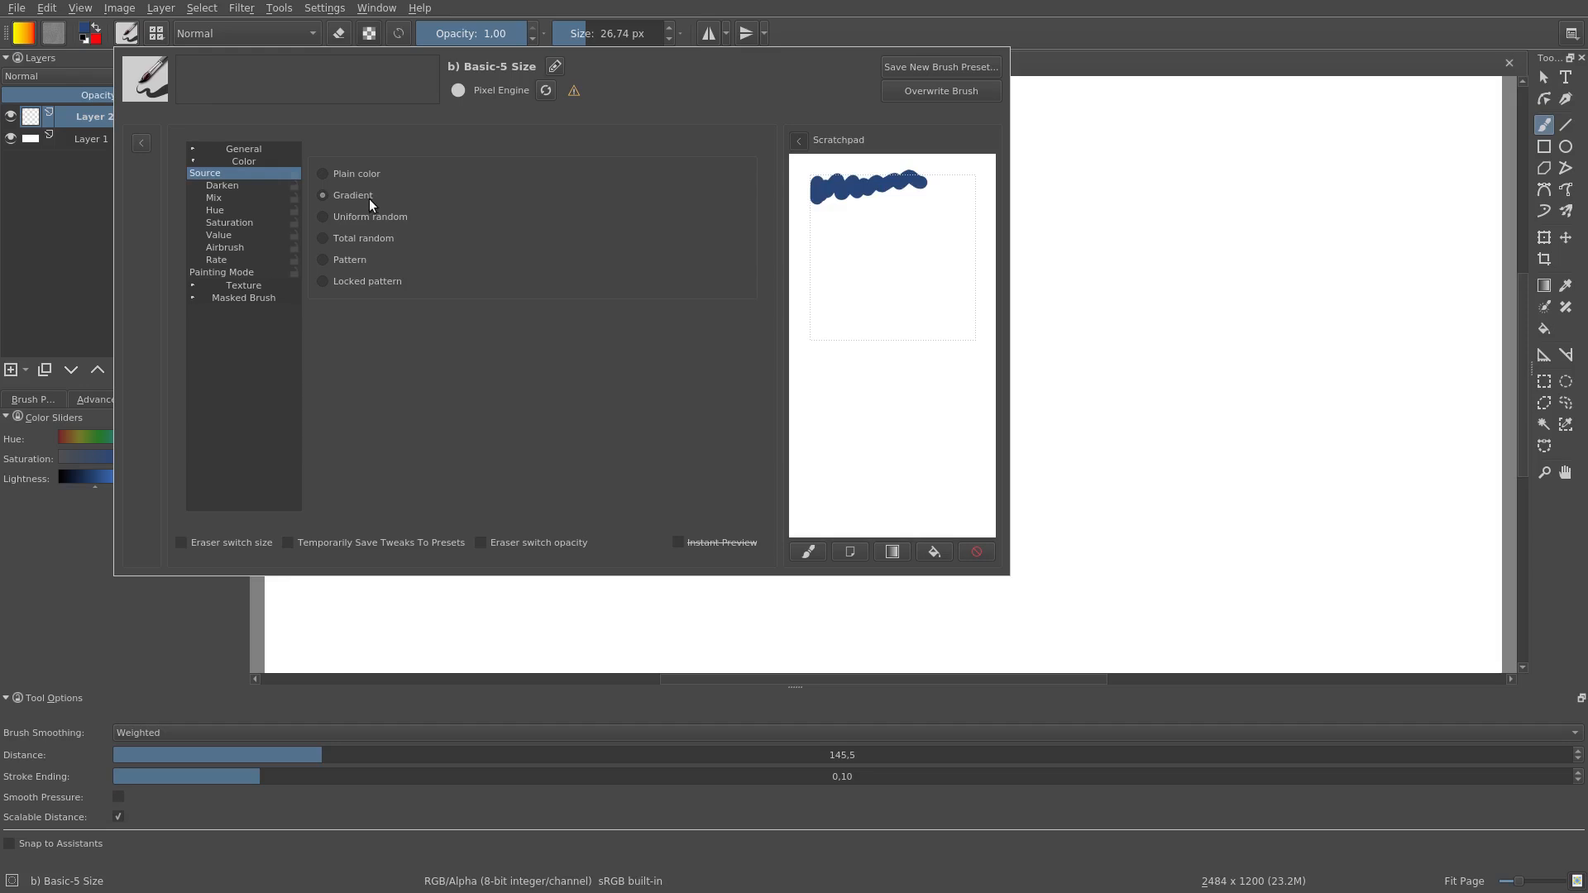
{"action": "left_click", "coordinate": [322, 217]}
{"action": "left_click_drag", "start_coordinate": [808, 235], "coordinate": [820, 232]}
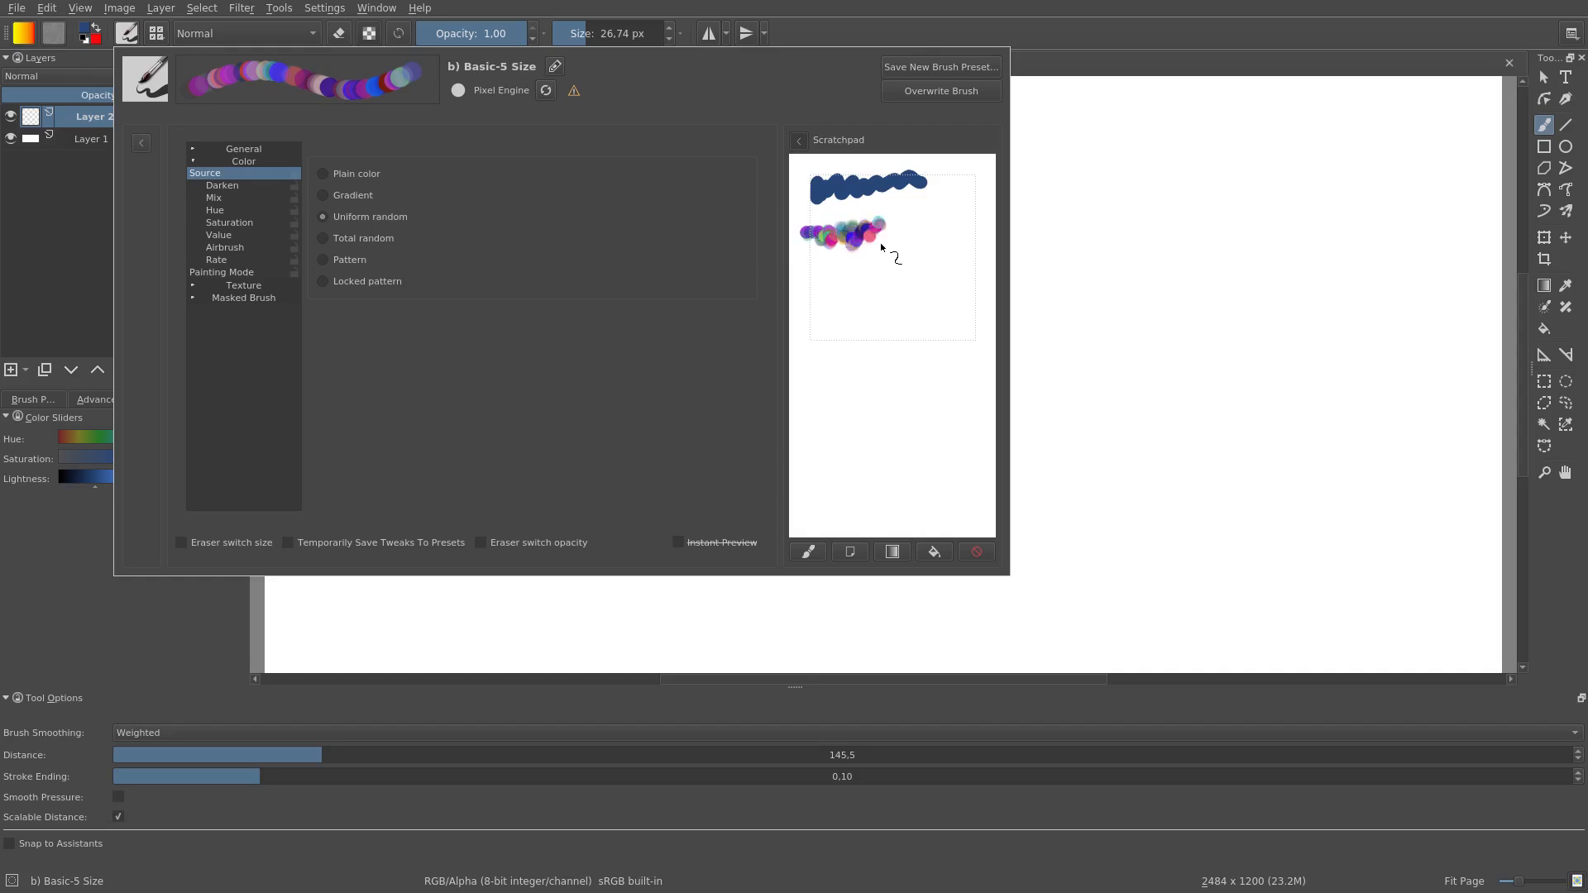
Step: Paint a scratchpad test stroke with each of the Total random, Pattern and Locked pattern color sources
{"action": "left_click", "coordinate": [380, 238]}
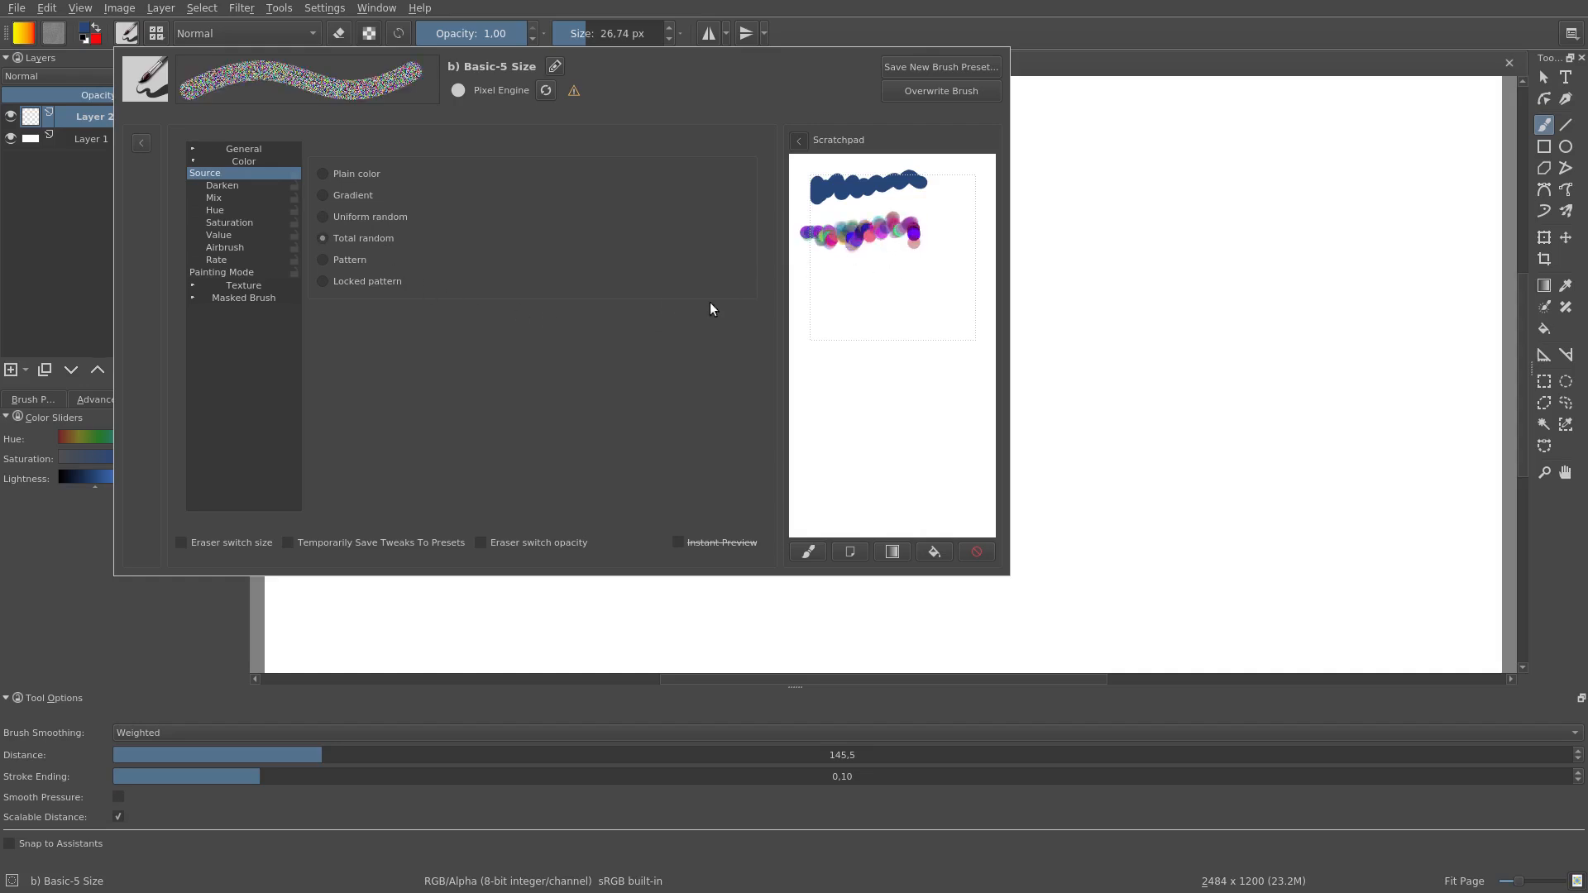
{"action": "left_click", "coordinate": [811, 277]}
{"action": "left_click", "coordinate": [368, 262]}
{"action": "left_click_drag", "start_coordinate": [810, 333], "coordinate": [946, 319]}
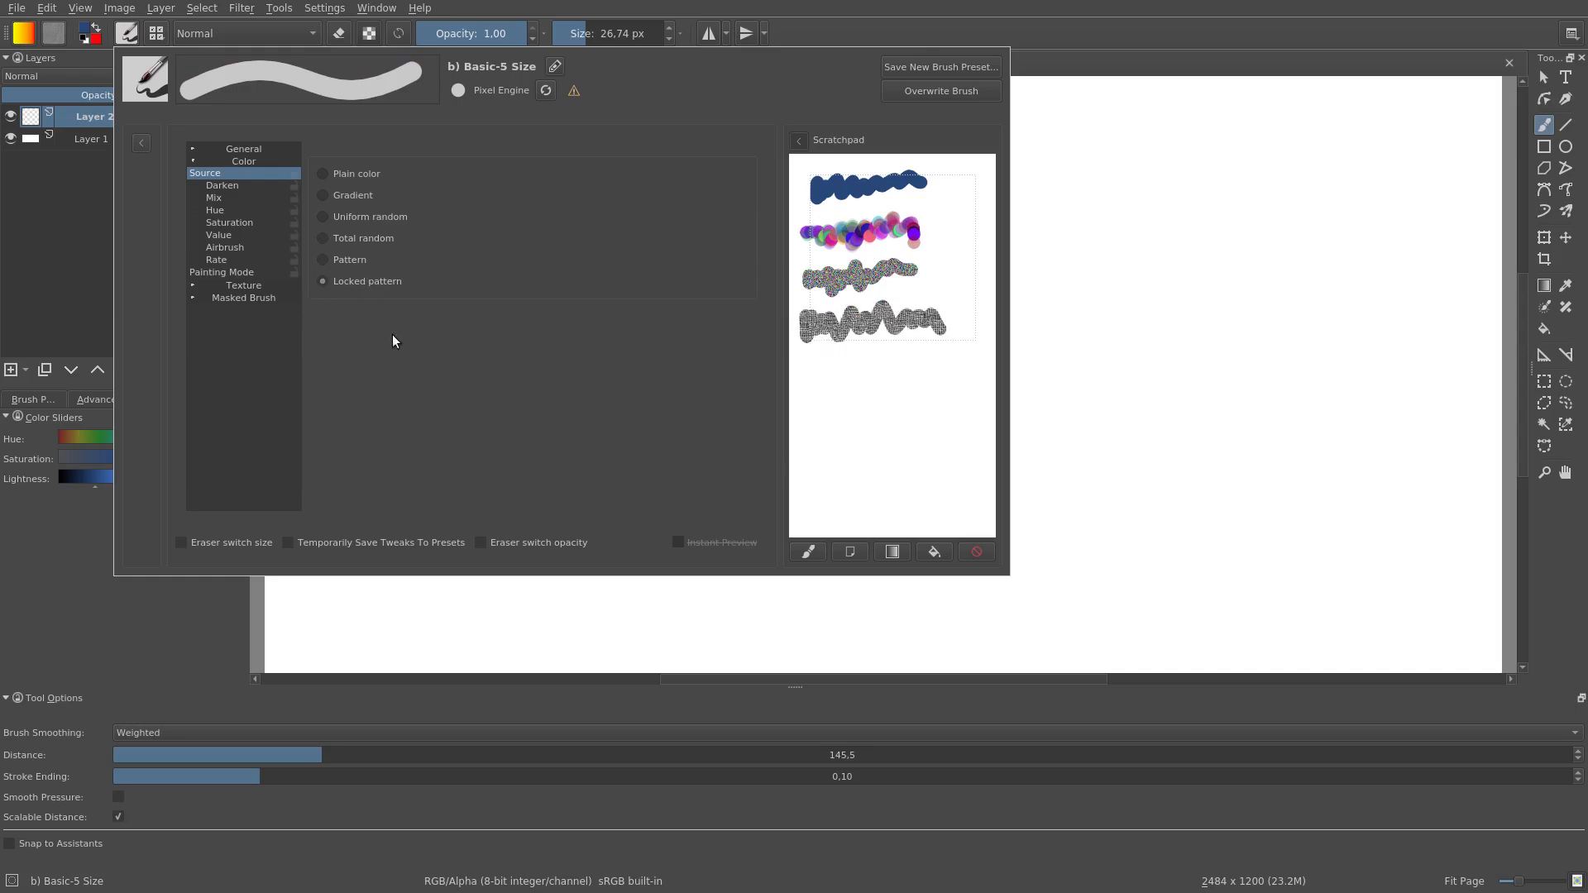
{"action": "mouse_move", "coordinate": [808, 367]}
{"action": "left_mouse_down"}
{"action": "mouse_move", "coordinate": [832, 400]}
{"action": "mouse_move", "coordinate": [875, 361]}
{"action": "left_mouse_up"}
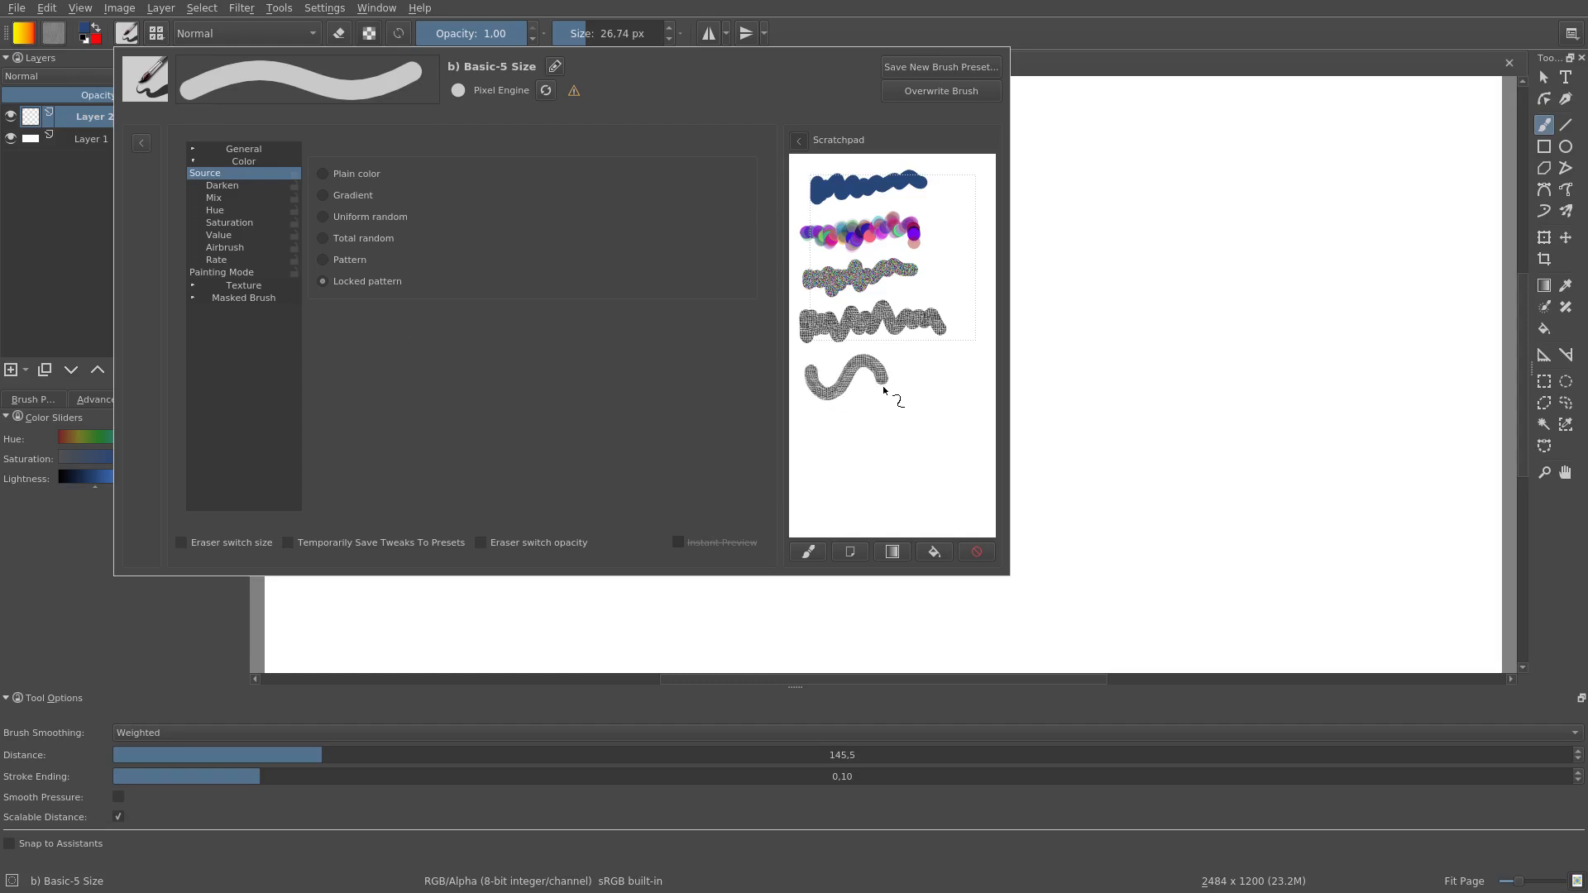
{"action": "mouse_move", "coordinate": [889, 426]}
{"action": "left_mouse_down"}
{"action": "mouse_move", "coordinate": [920, 411]}
{"action": "mouse_move", "coordinate": [927, 355]}
{"action": "left_mouse_up"}
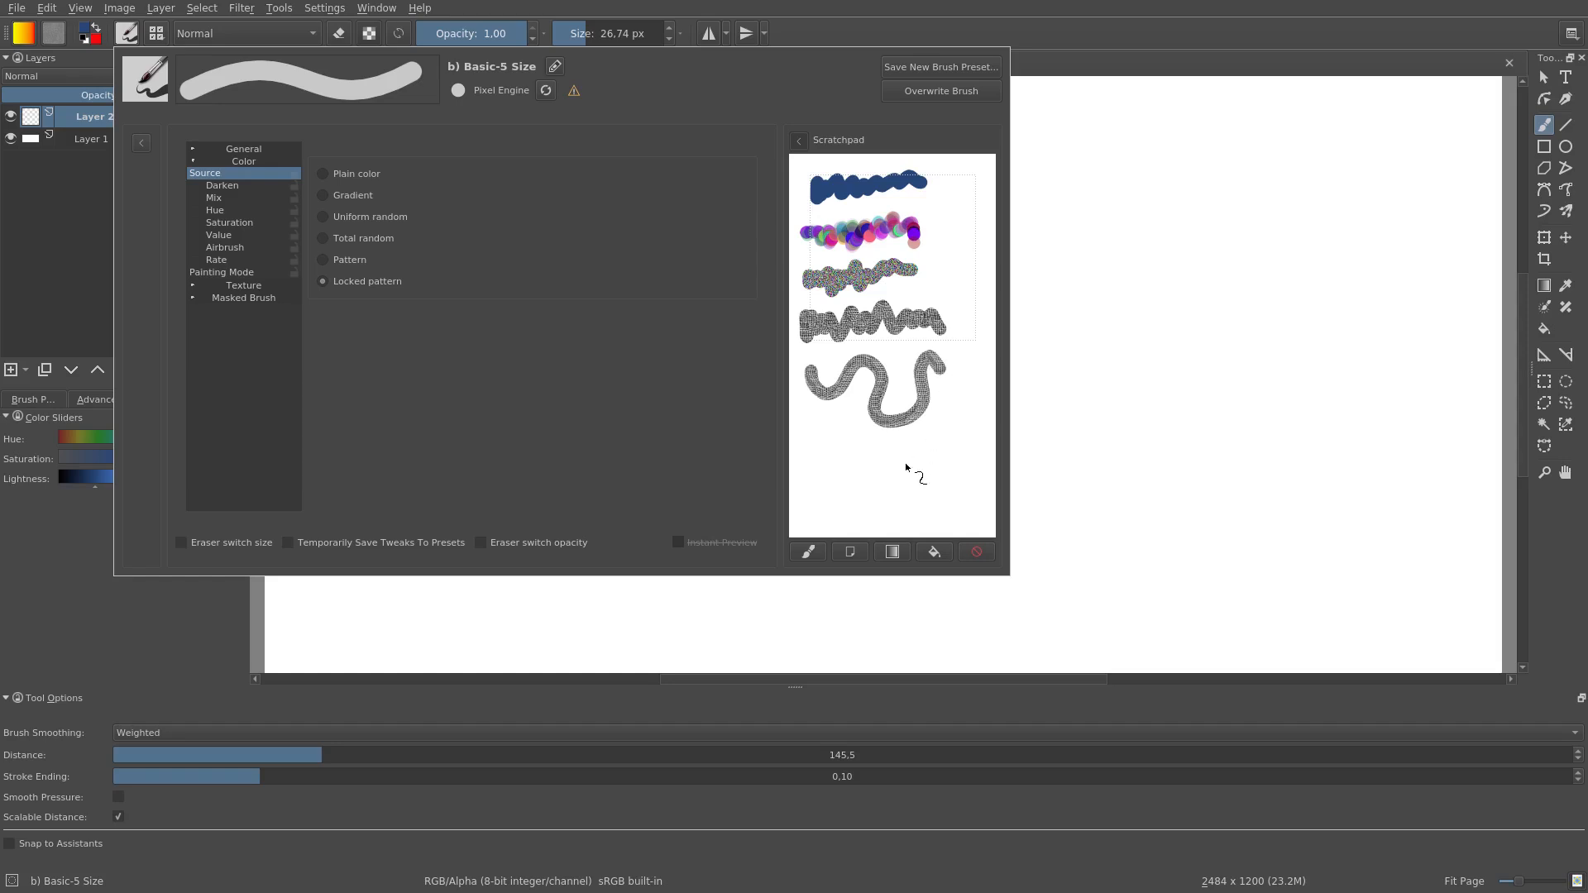
Step: Enable Darken with the Plain color source and test it with two vertical strokes on a cleared scratchpad
{"action": "left_click", "coordinate": [226, 184]}
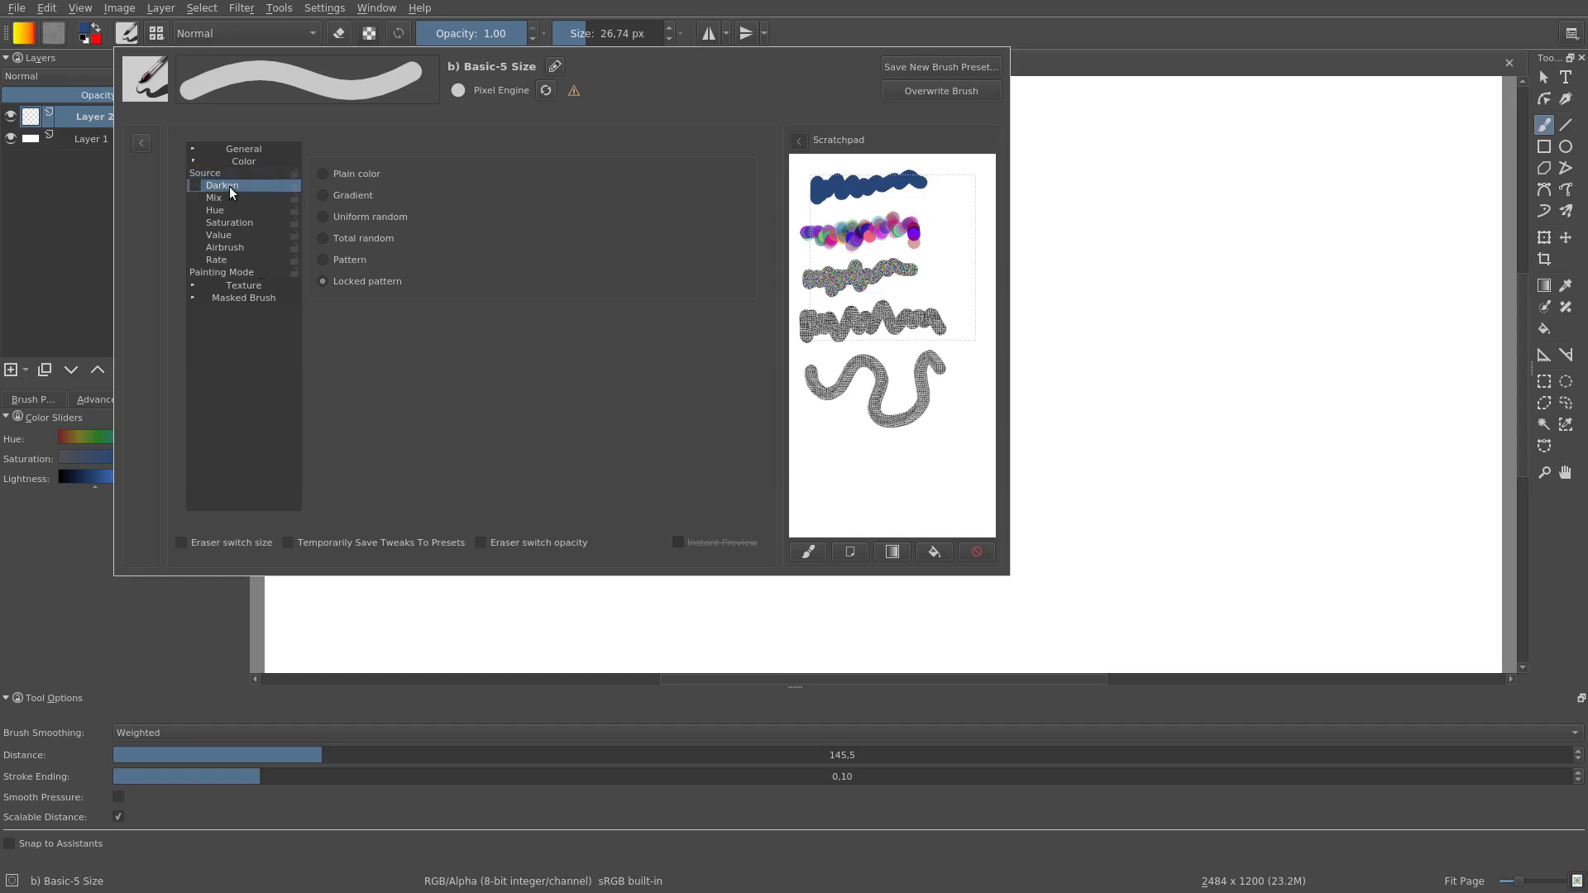
{"action": "left_click", "coordinate": [986, 552]}
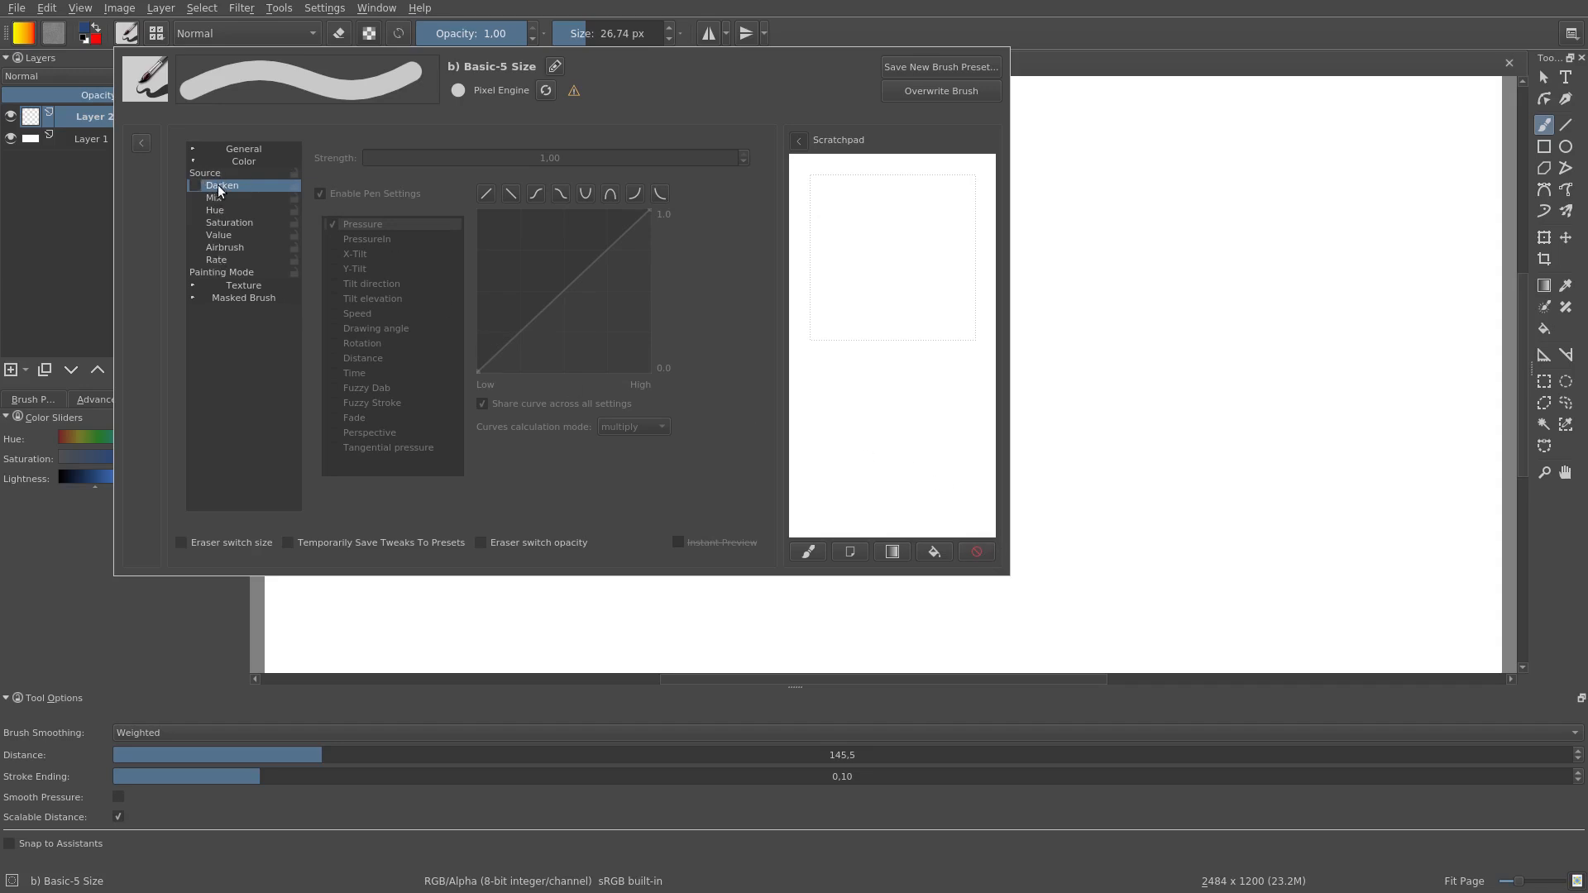
{"action": "left_click", "coordinate": [195, 186]}
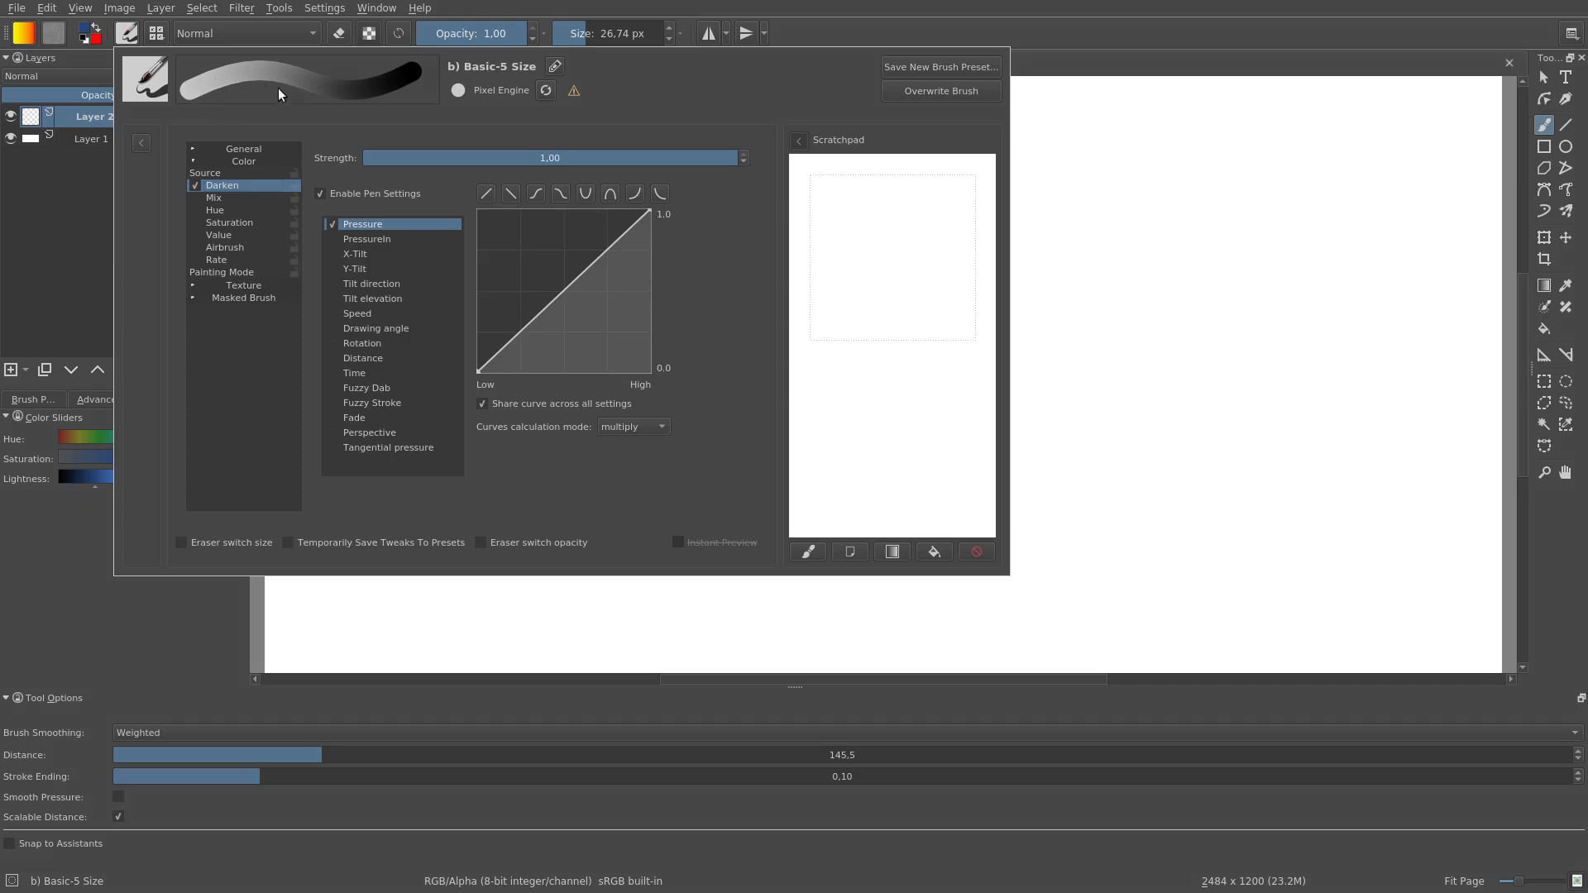
{"action": "left_click", "coordinate": [236, 173]}
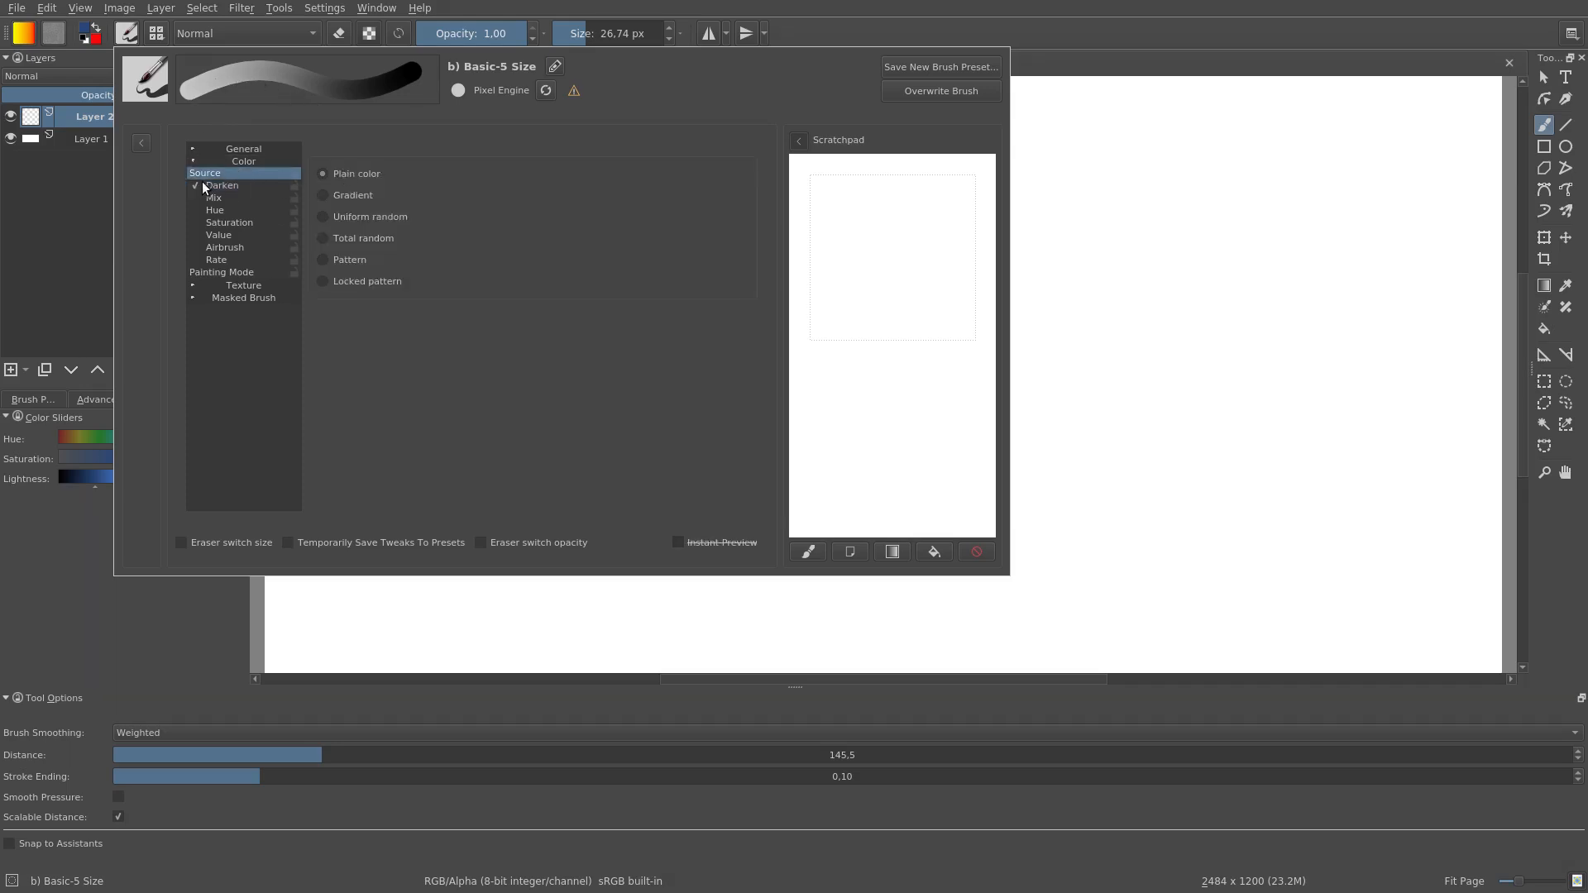
{"action": "left_click", "coordinate": [228, 186]}
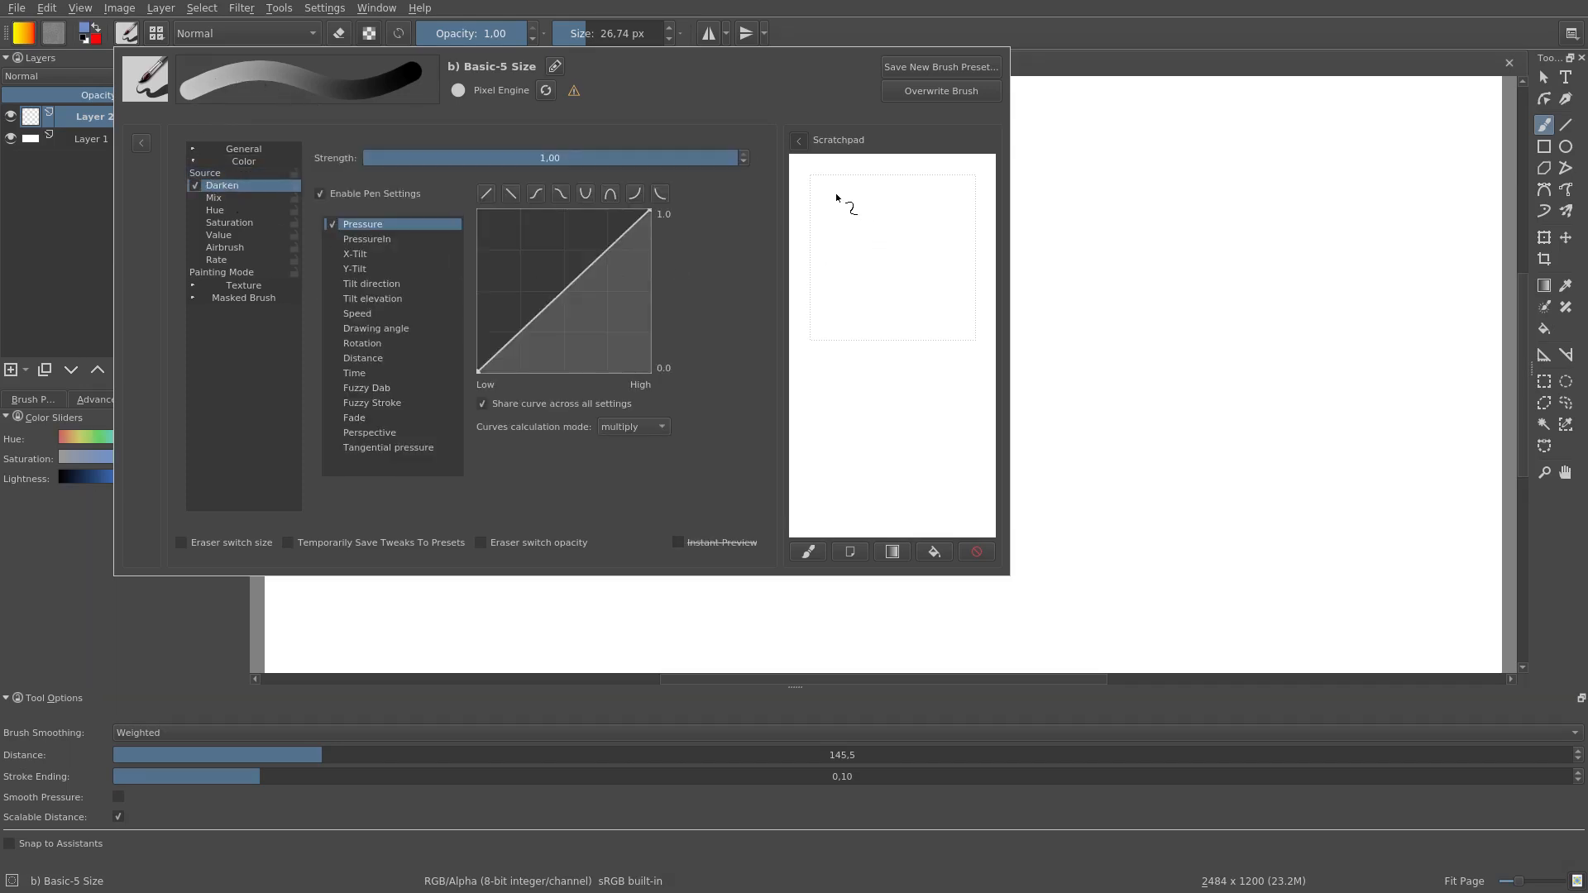
{"action": "left_click_drag", "start_coordinate": [923, 191], "coordinate": [921, 364]}
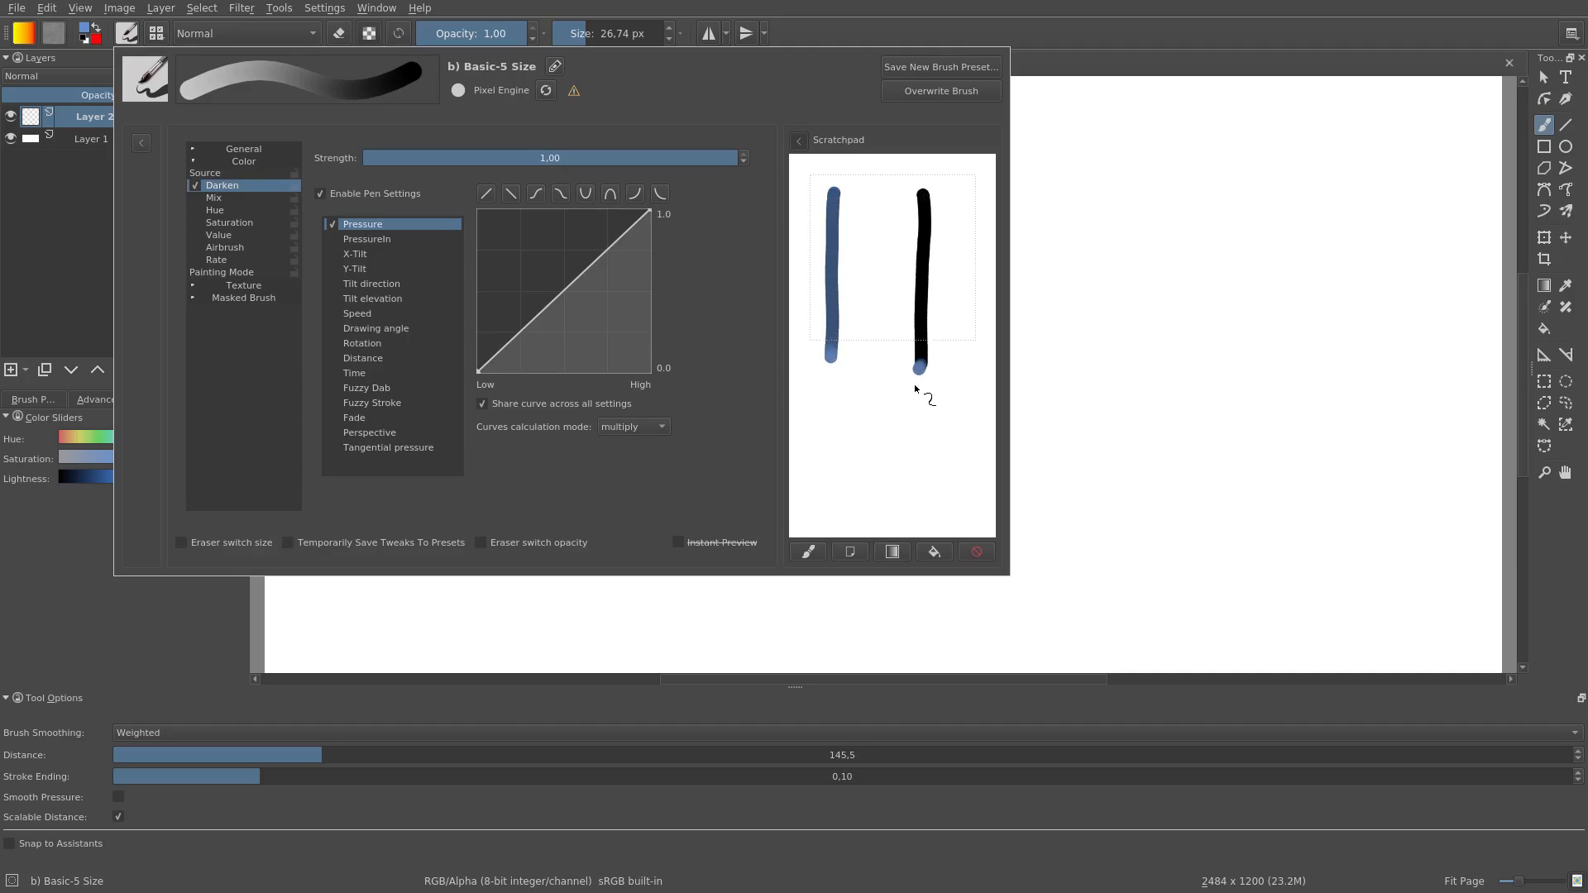
Step: Enable Mix in place of Darken and test it with two vertical strokes on a cleared scratchpad
{"action": "left_click", "coordinate": [221, 197]}
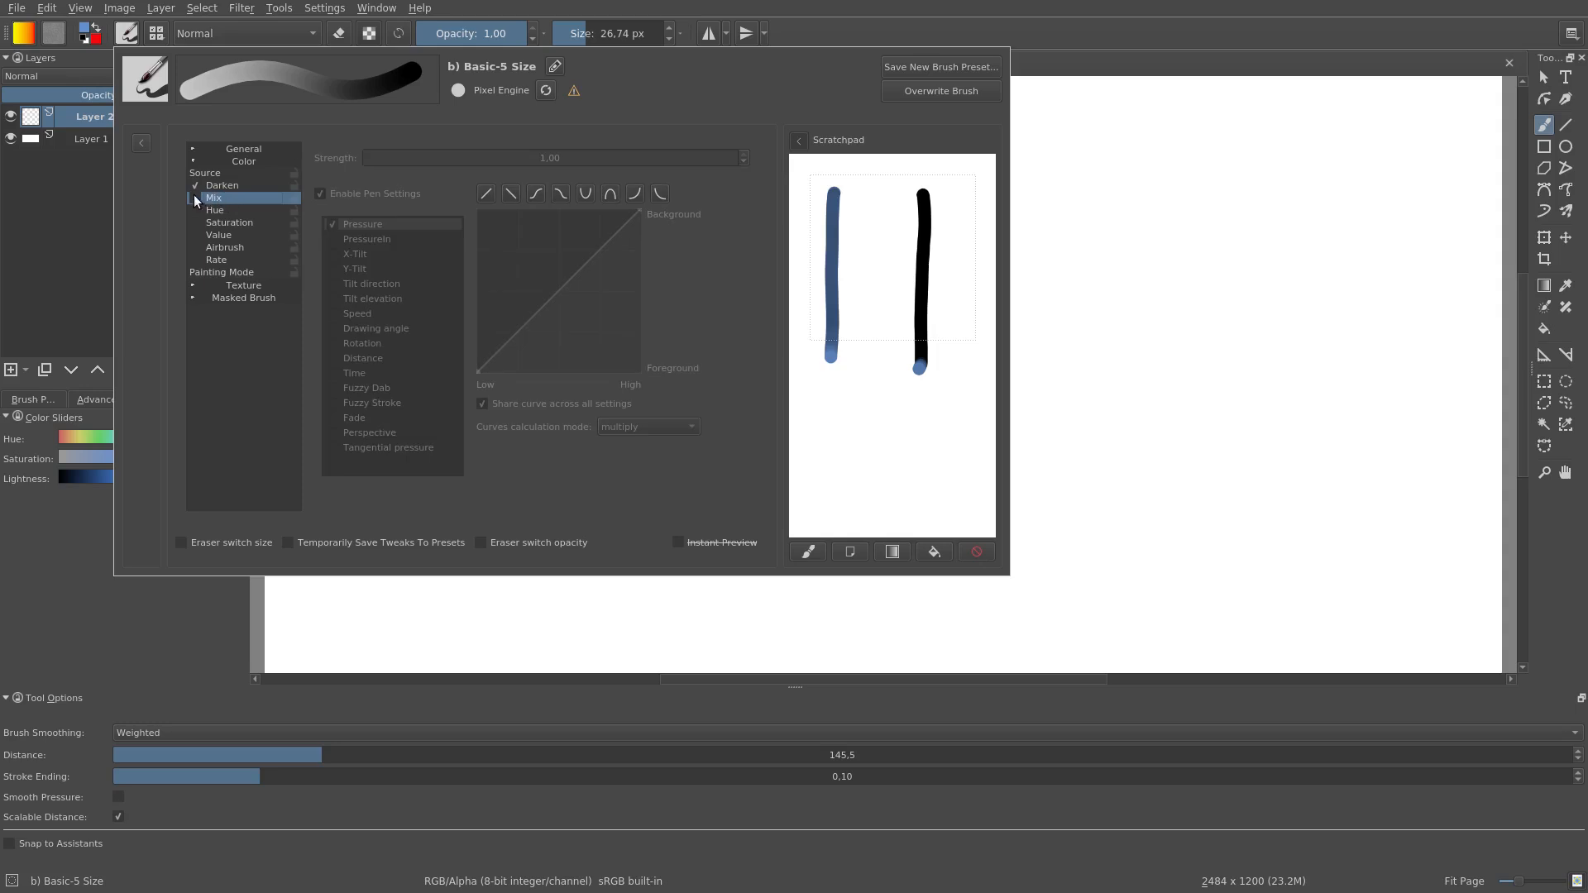
{"action": "left_click", "coordinate": [193, 196]}
{"action": "left_click", "coordinate": [193, 183]}
{"action": "left_click", "coordinate": [976, 551]}
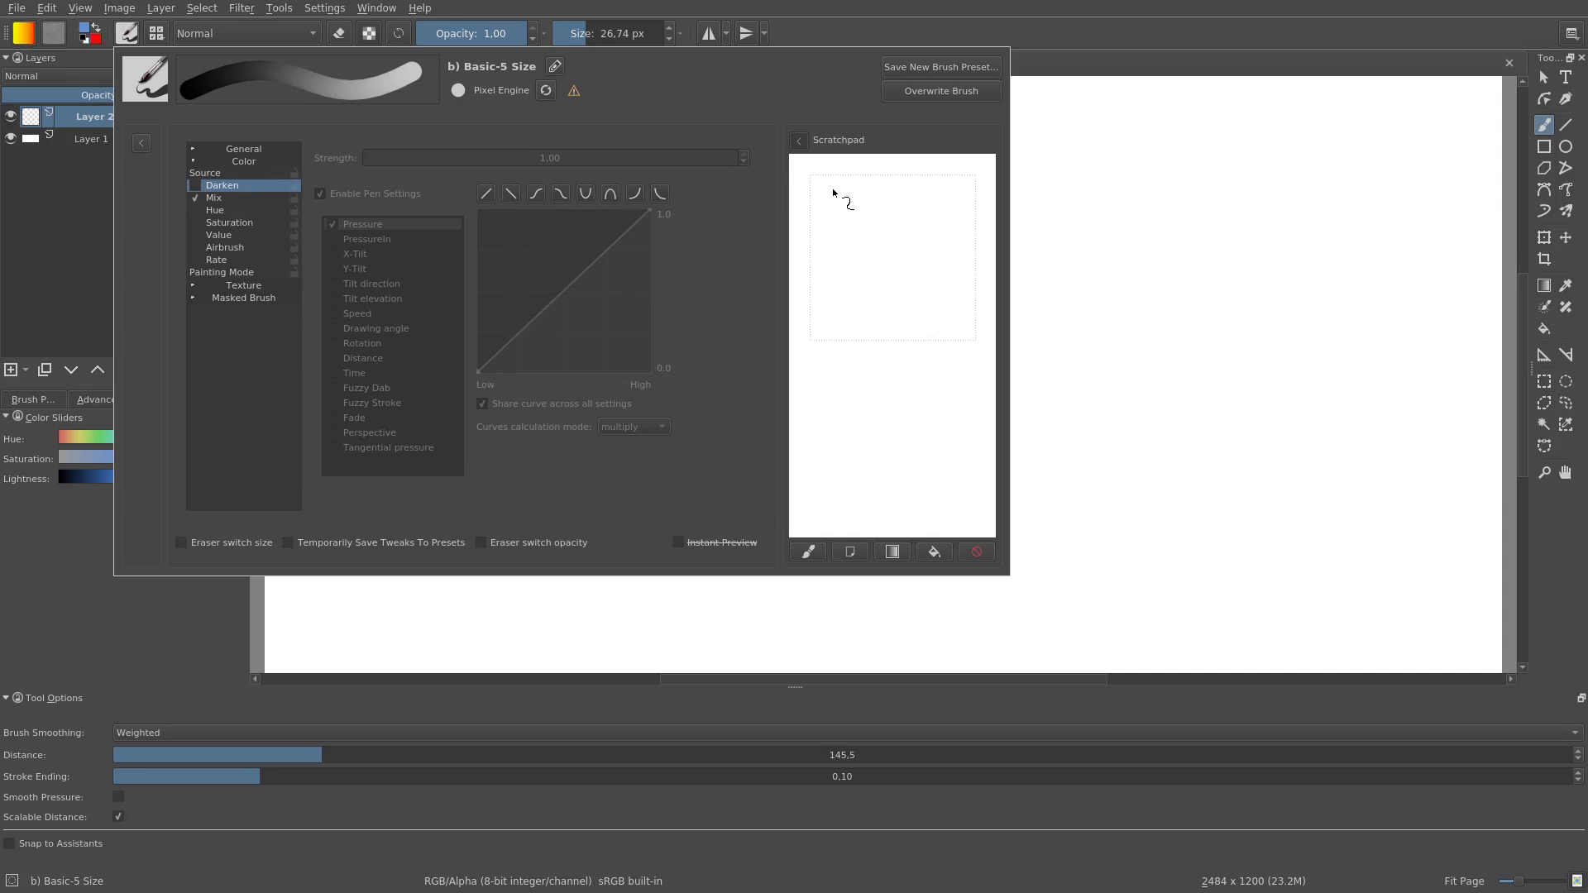
{"action": "left_click_drag", "start_coordinate": [831, 351], "coordinate": [832, 352]}
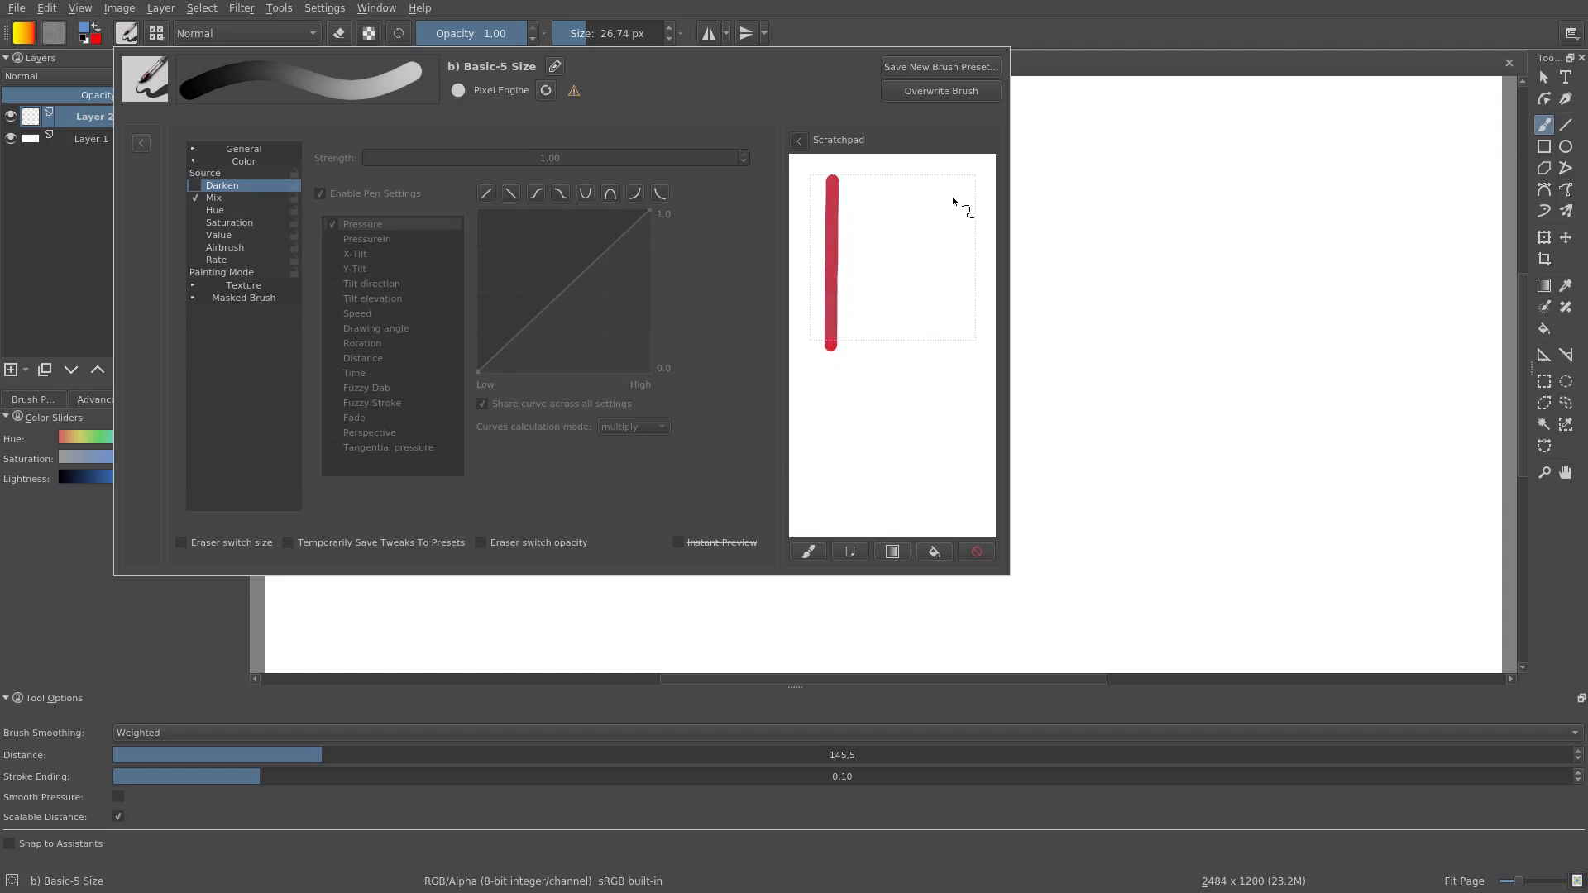
{"action": "left_click_drag", "start_coordinate": [944, 193], "coordinate": [936, 390]}
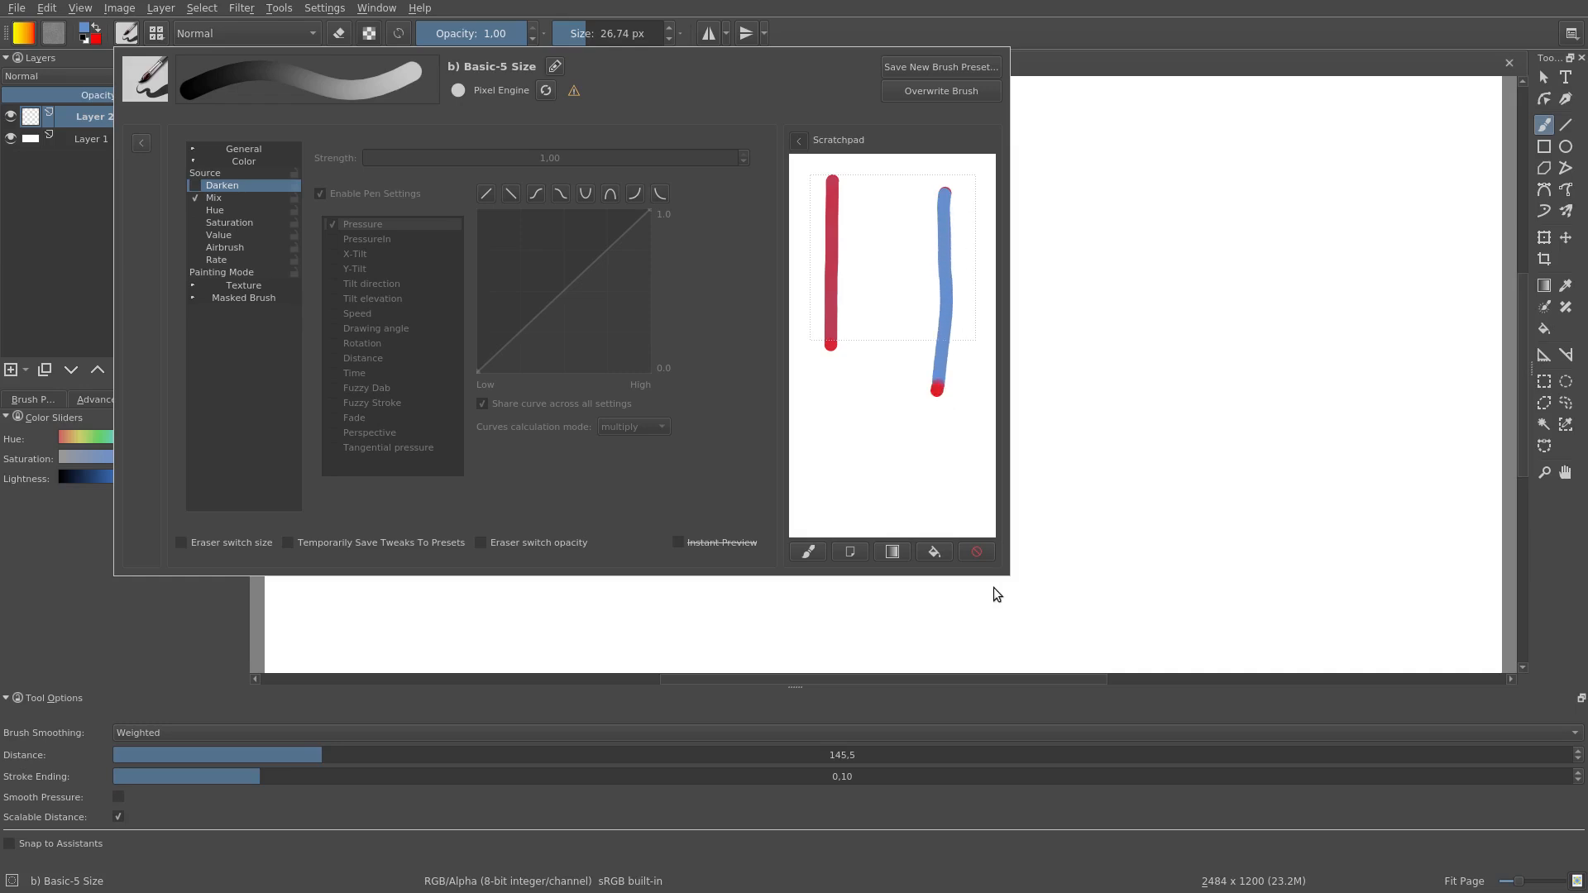
Step: Change the color source to Gradient with Mix enabled and paint two vertical test strokes on a cleared scratchpad
{"action": "left_click", "coordinate": [979, 553]}
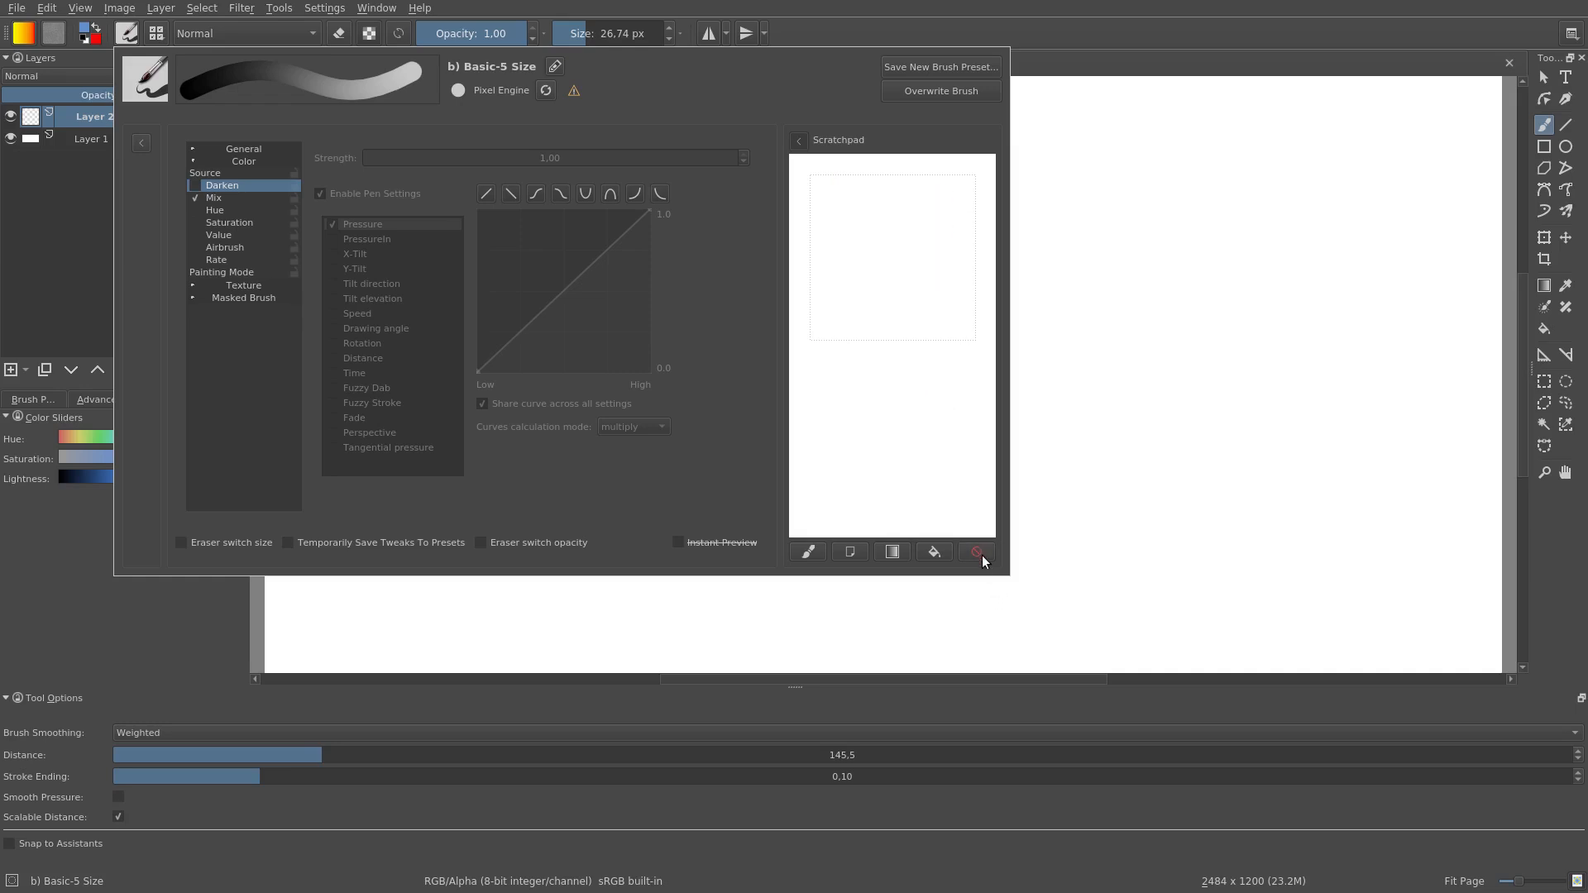
{"action": "left_click", "coordinate": [1019, 535]}
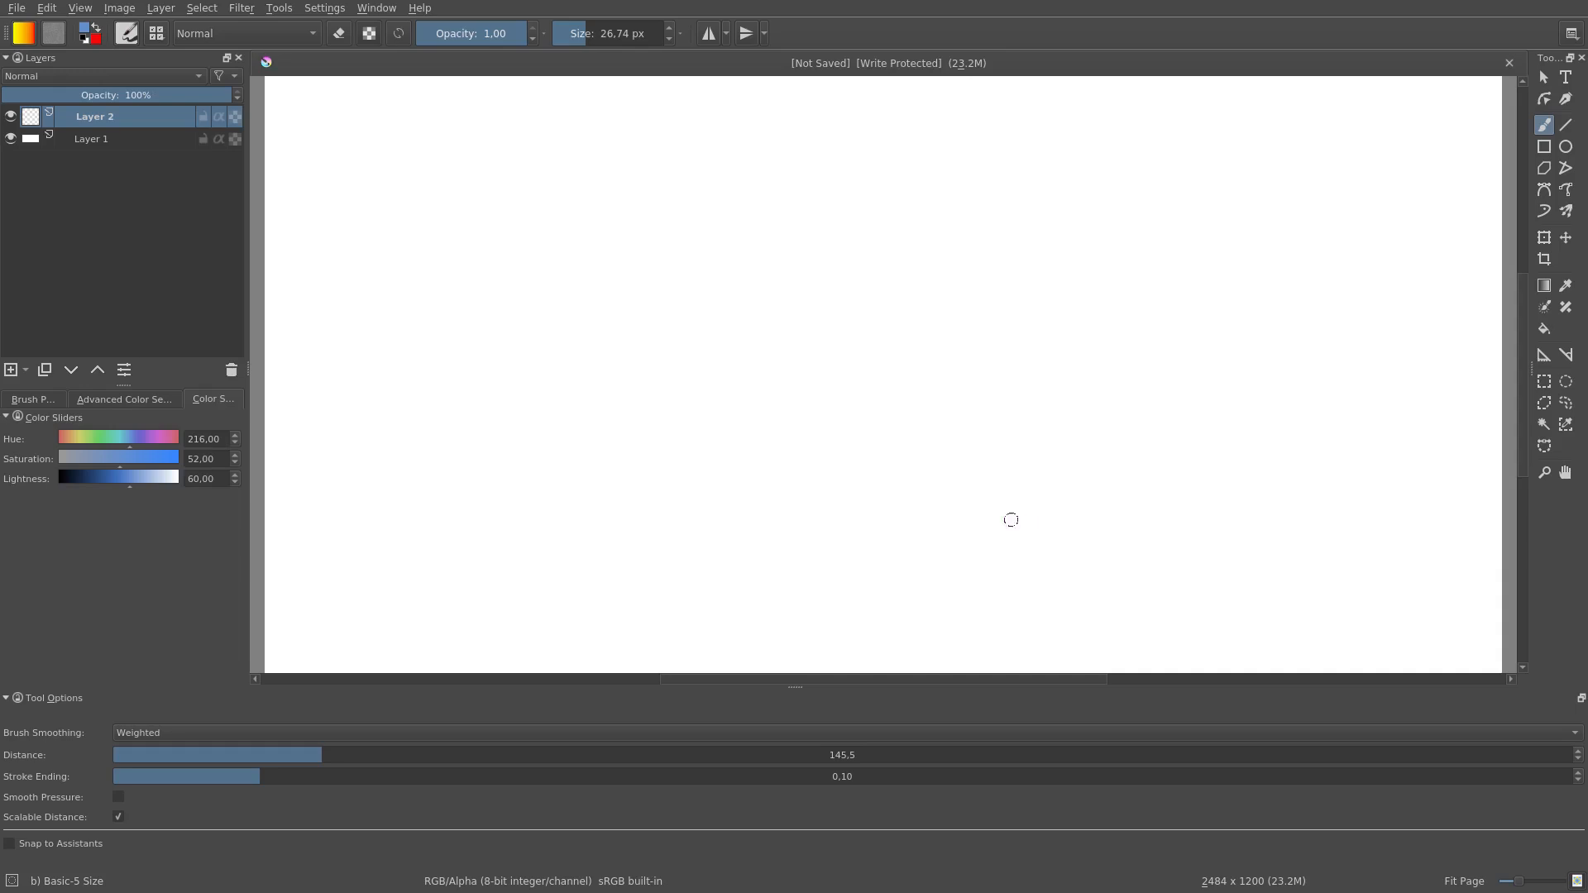
{"action": "left_click", "coordinate": [129, 36]}
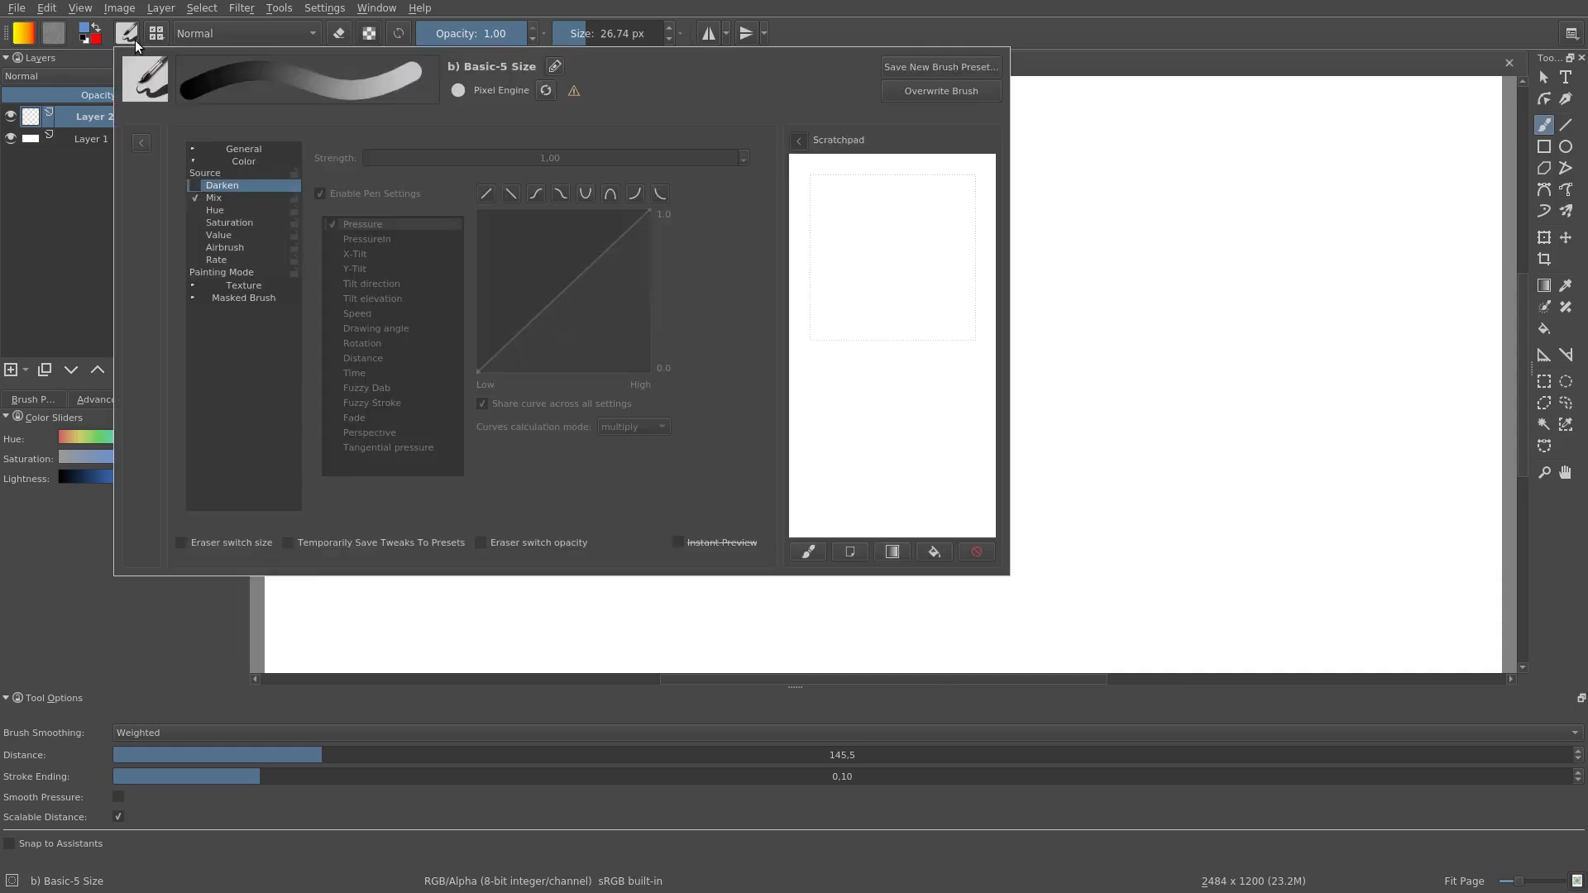
{"action": "left_click", "coordinate": [236, 172]}
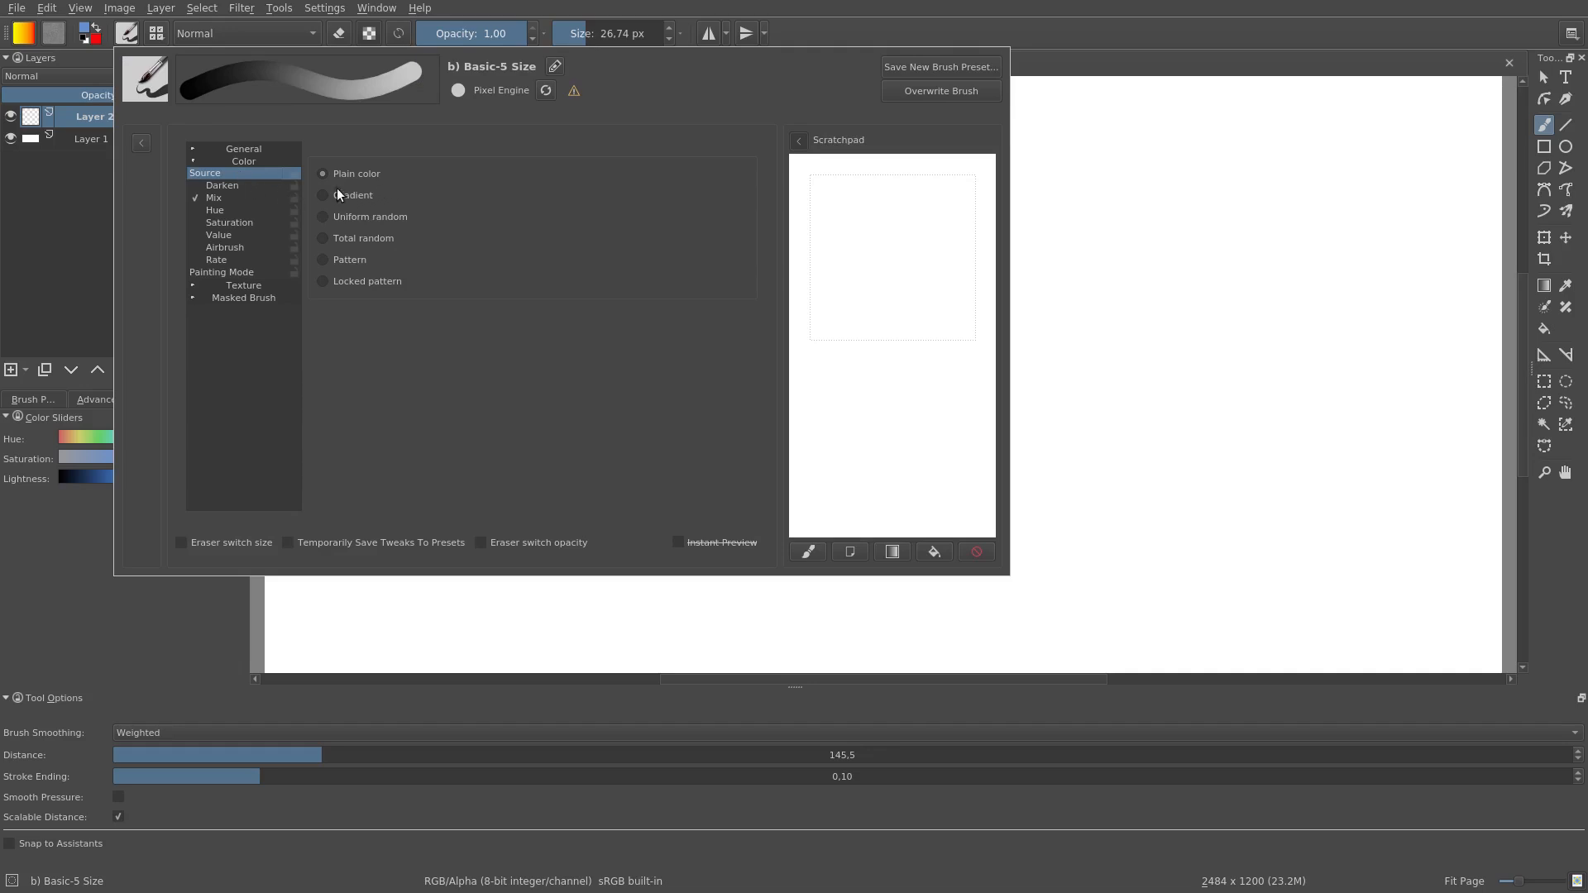
{"action": "left_click", "coordinate": [324, 194]}
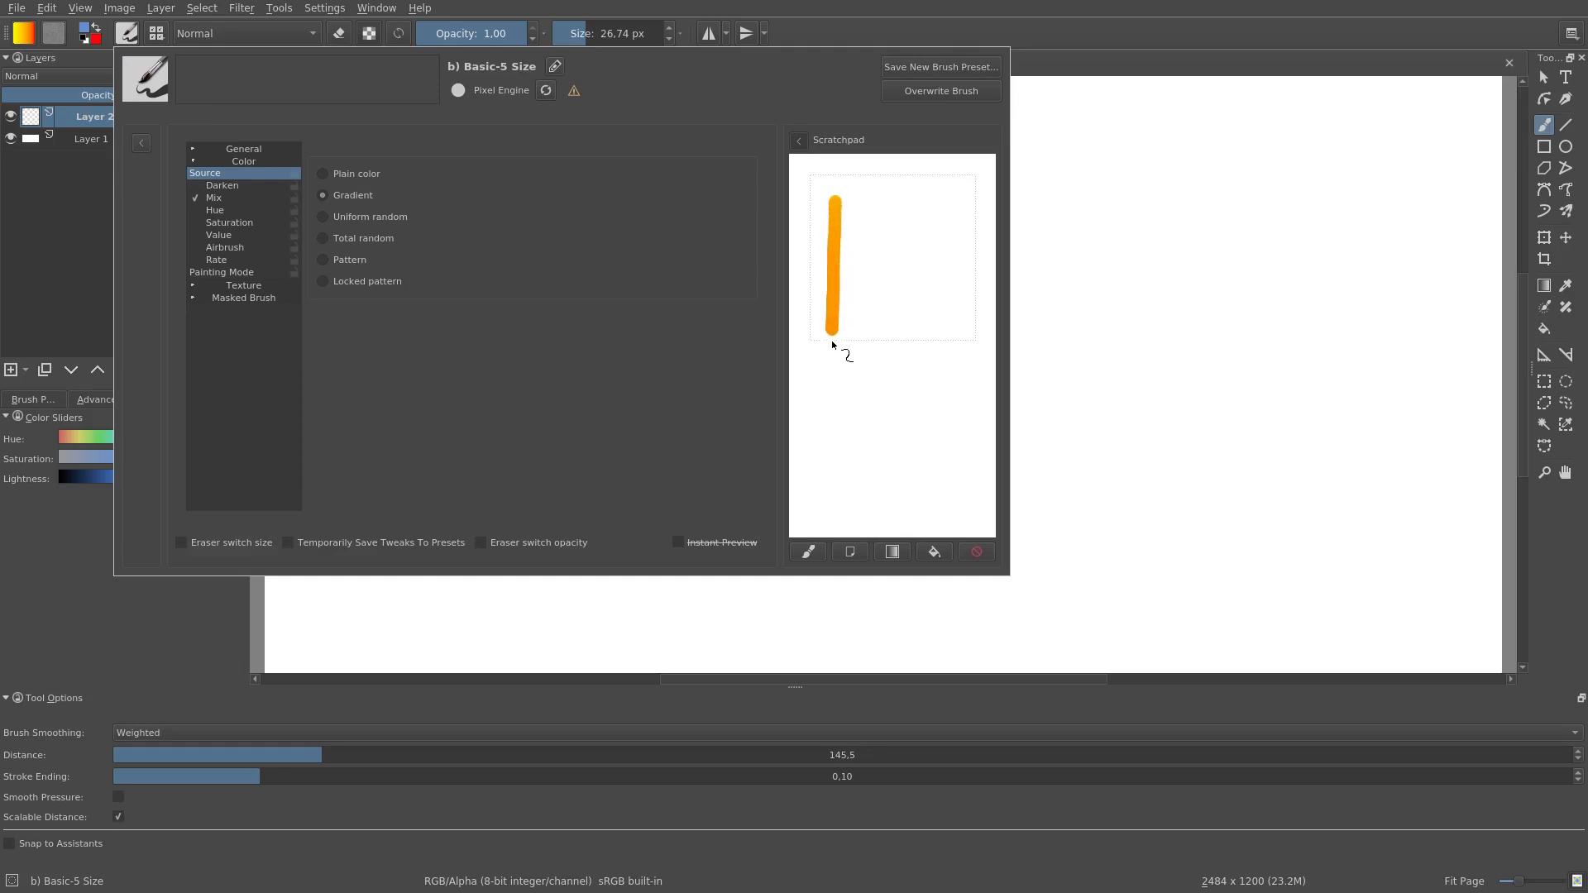
{"action": "left_click_drag", "start_coordinate": [920, 246], "coordinate": [916, 331]}
Step: Enable Hue in place of Mix and test it with two vertical strokes on a cleared scratchpad
{"action": "left_click", "coordinate": [981, 552]}
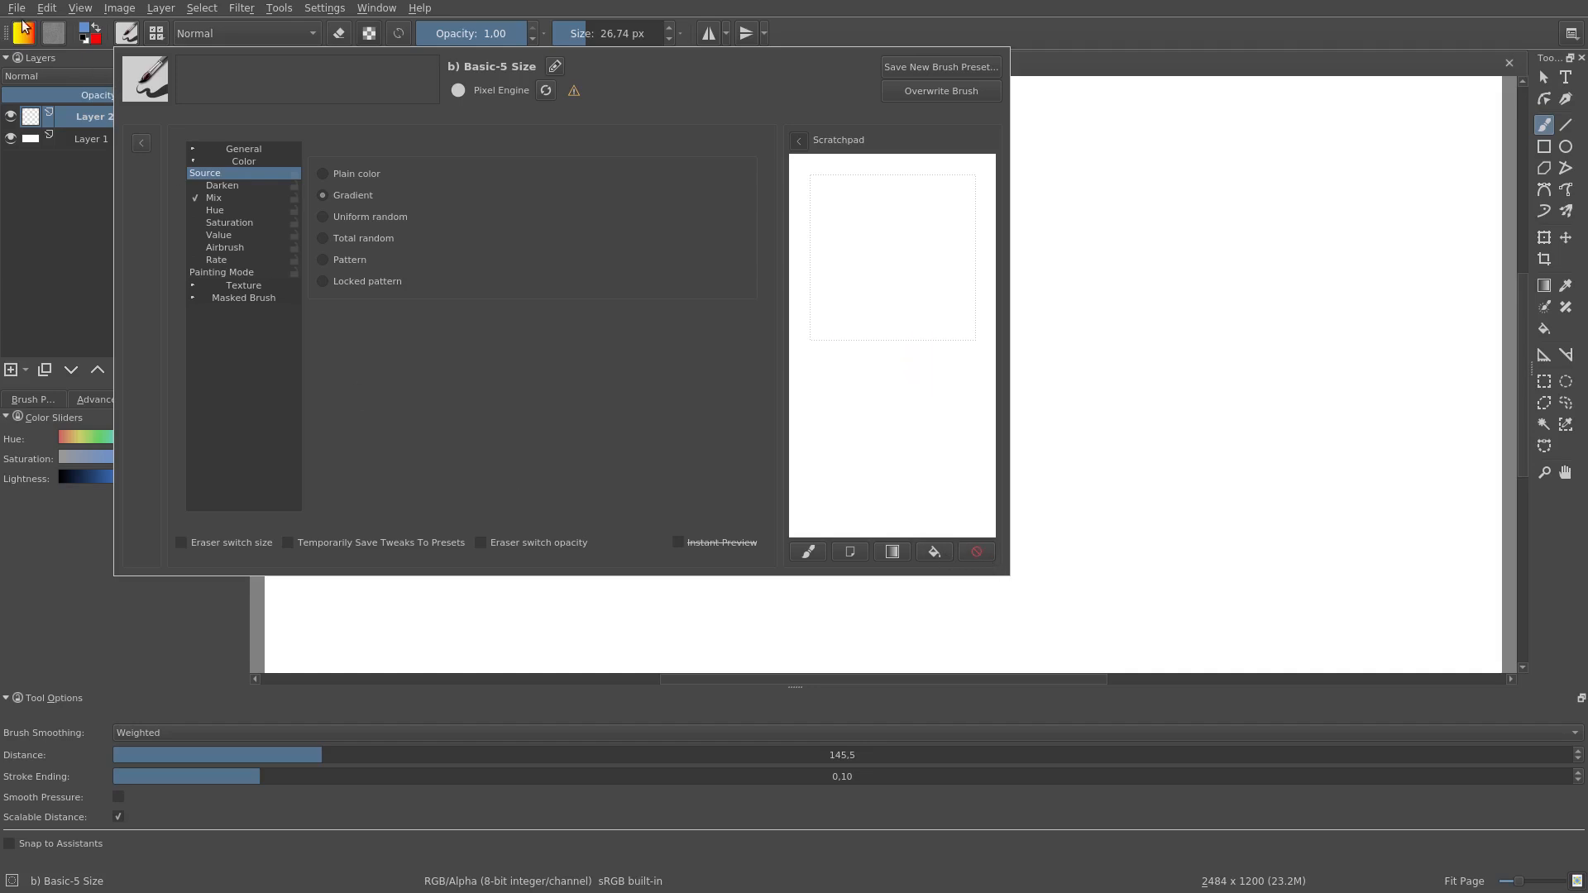
{"action": "left_click", "coordinate": [217, 210]}
{"action": "left_click", "coordinate": [195, 198]}
{"action": "left_click", "coordinate": [195, 210]}
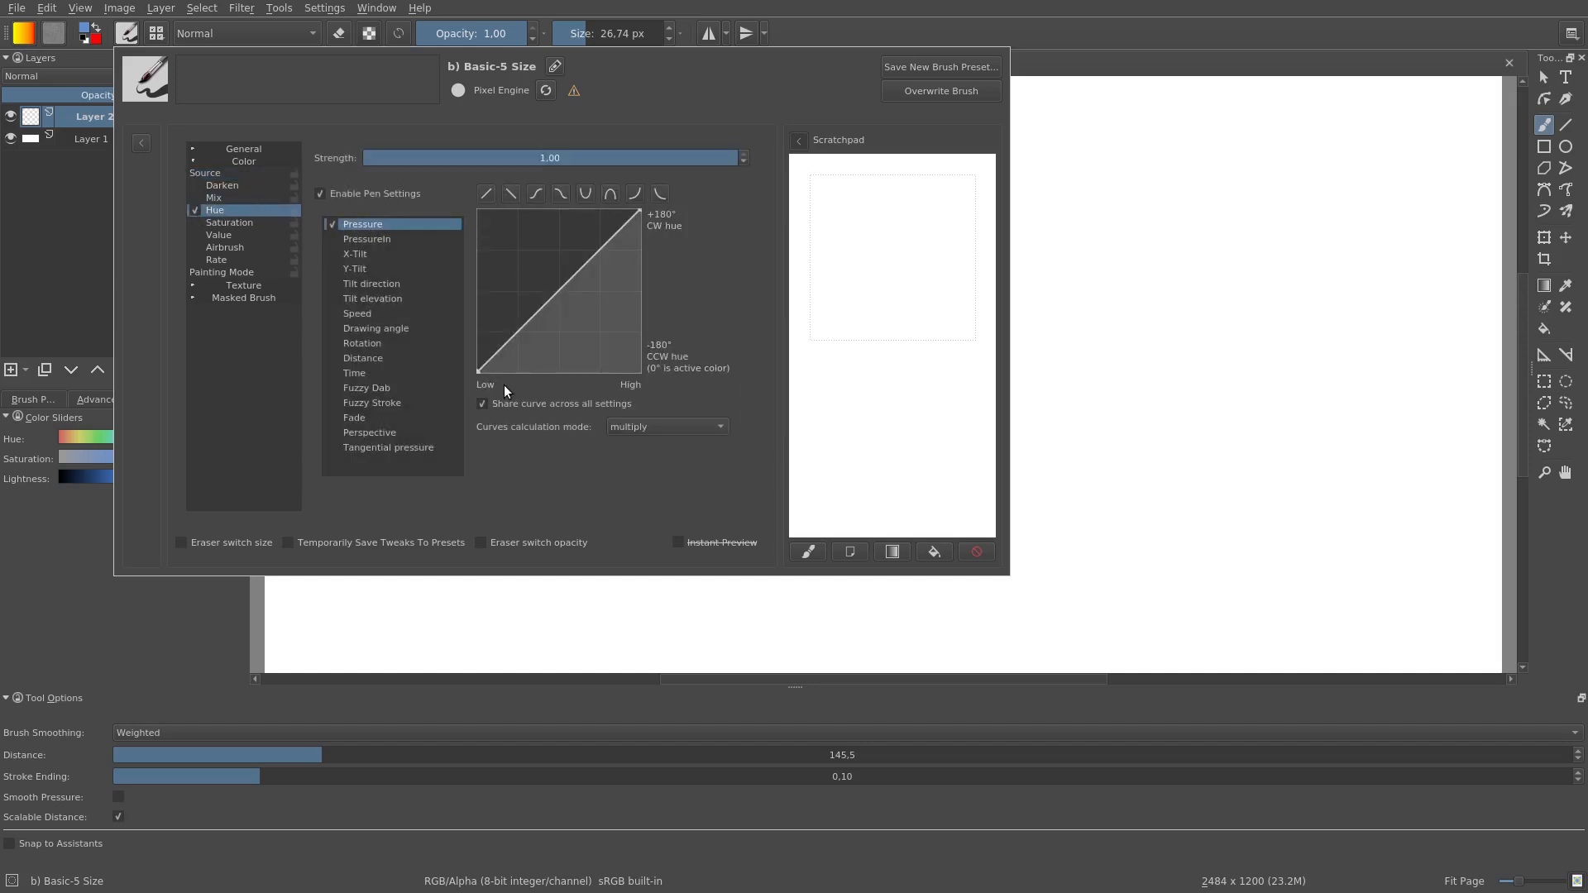
{"action": "left_click_drag", "start_coordinate": [837, 262], "coordinate": [843, 395]}
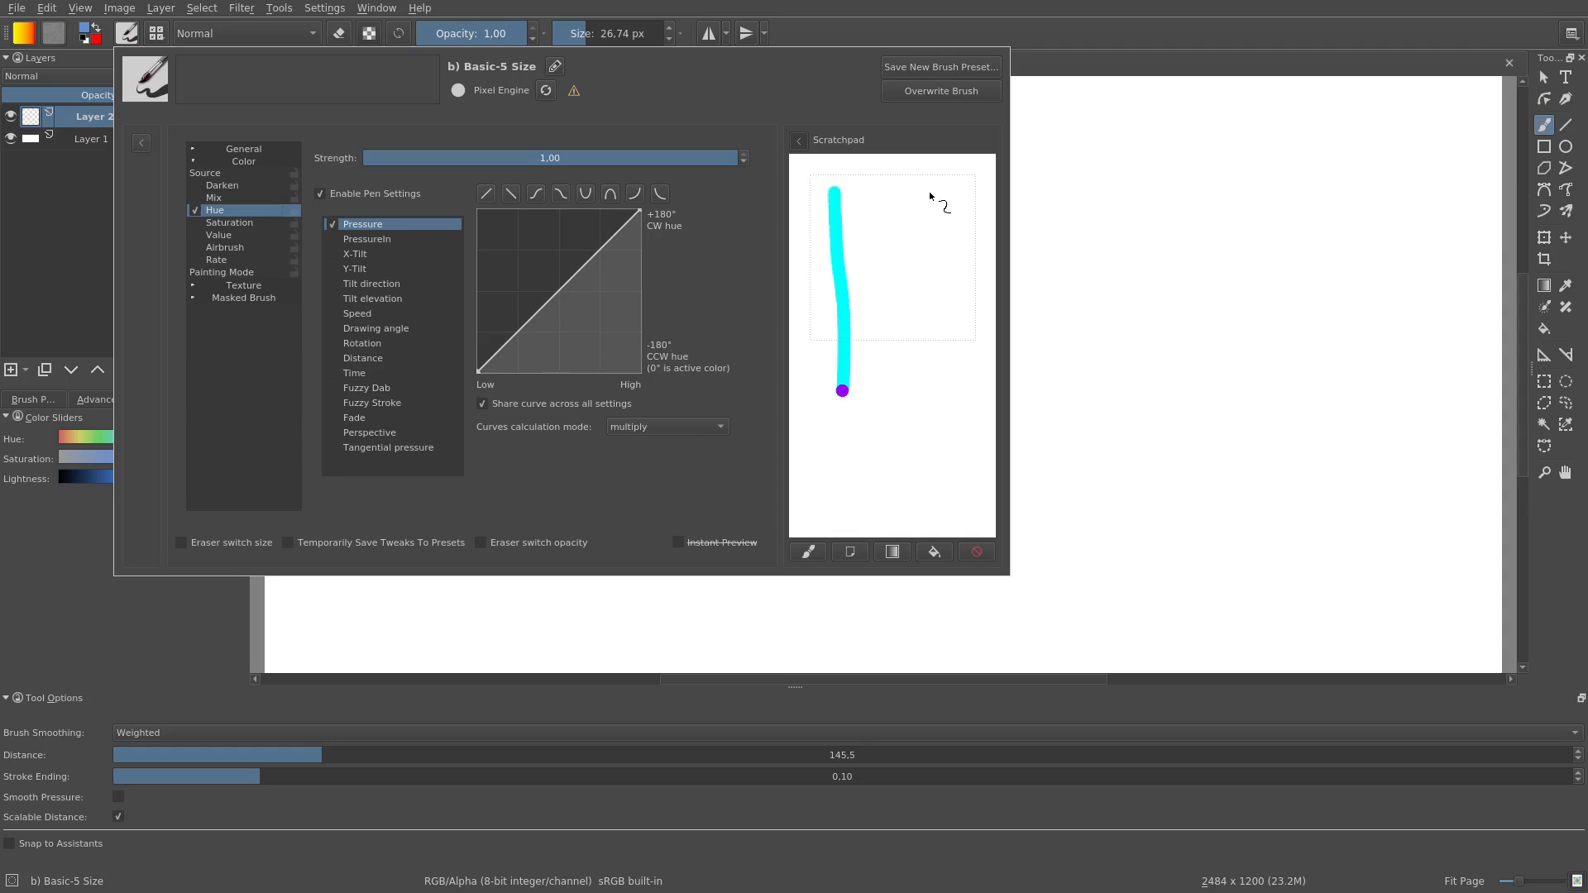
{"action": "left_click_drag", "start_coordinate": [938, 182], "coordinate": [937, 214]}
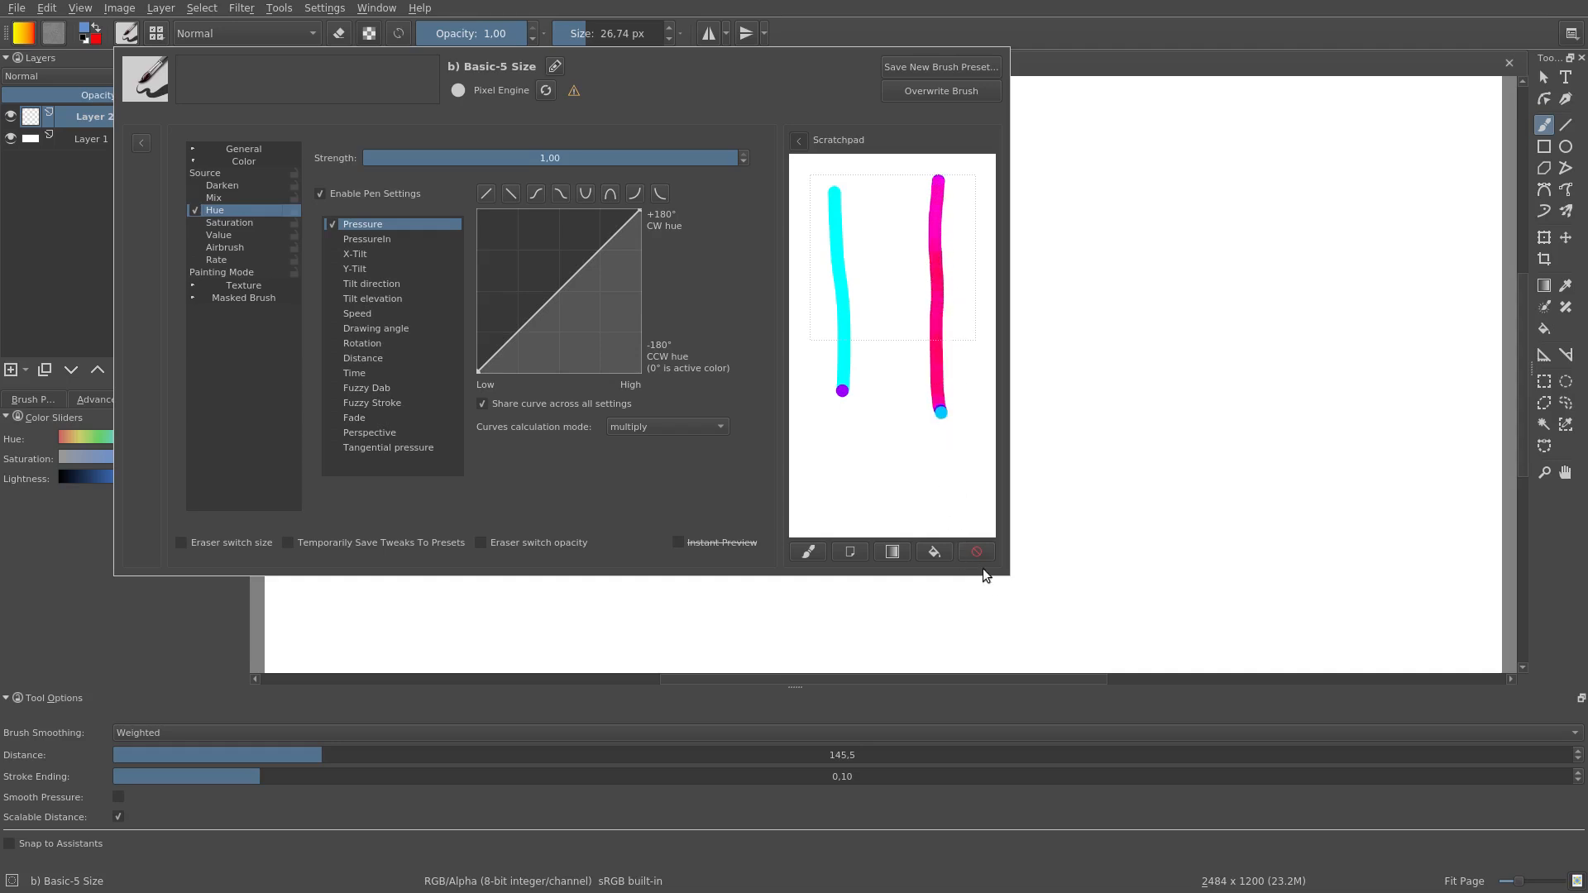
Step: Enable Saturation in place of Hue with the Plain color source and paint two vertical test strokes on a cleared scratchpad
{"action": "left_click", "coordinate": [197, 222]}
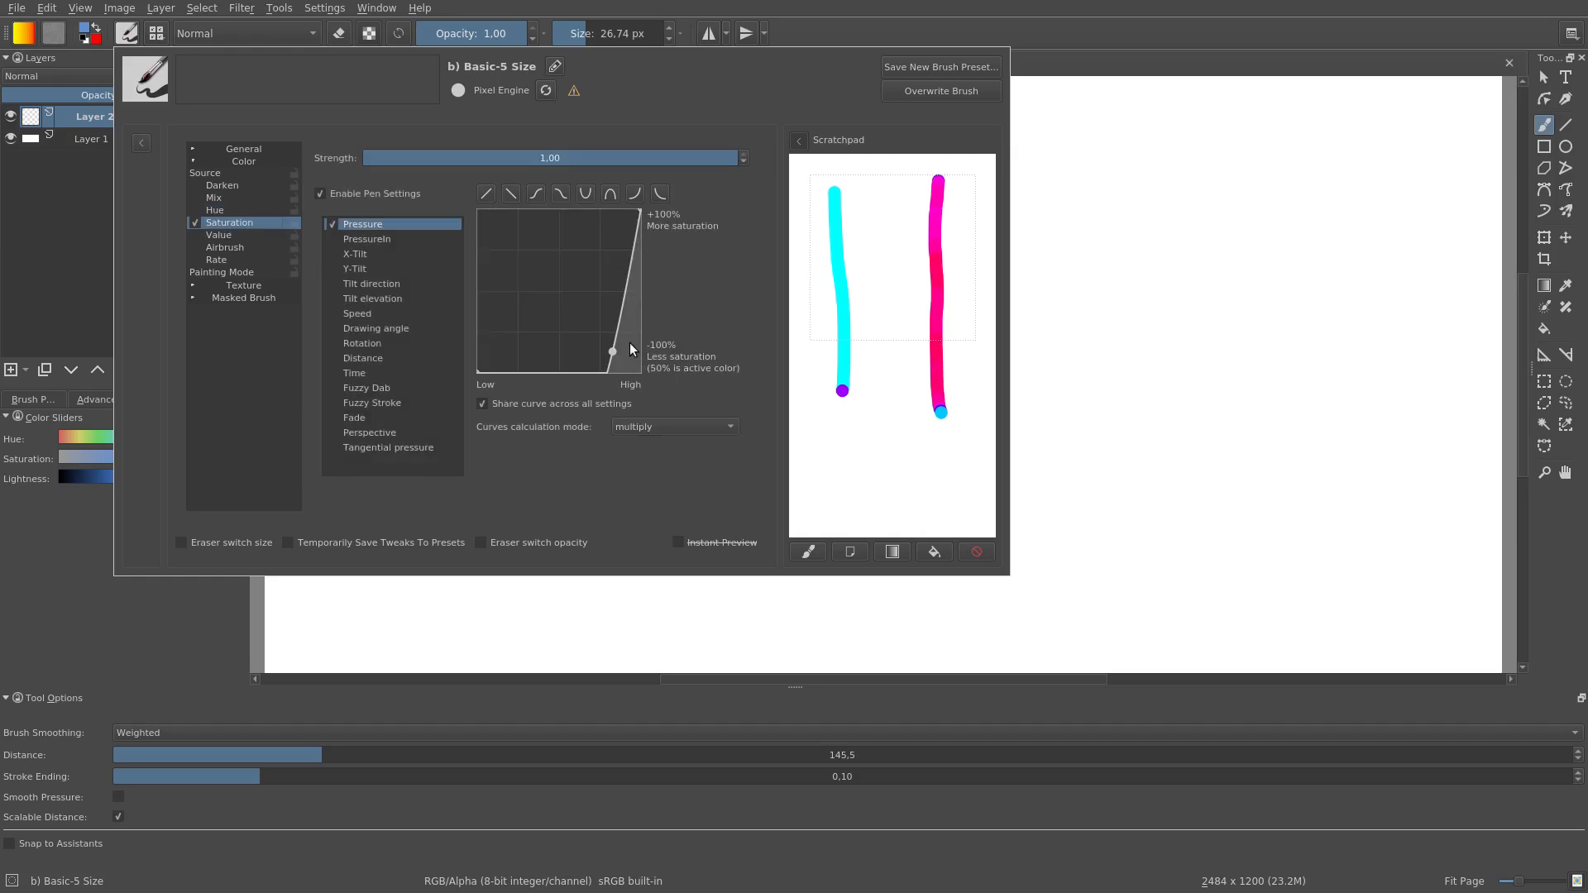
{"action": "left_click", "coordinate": [976, 552]}
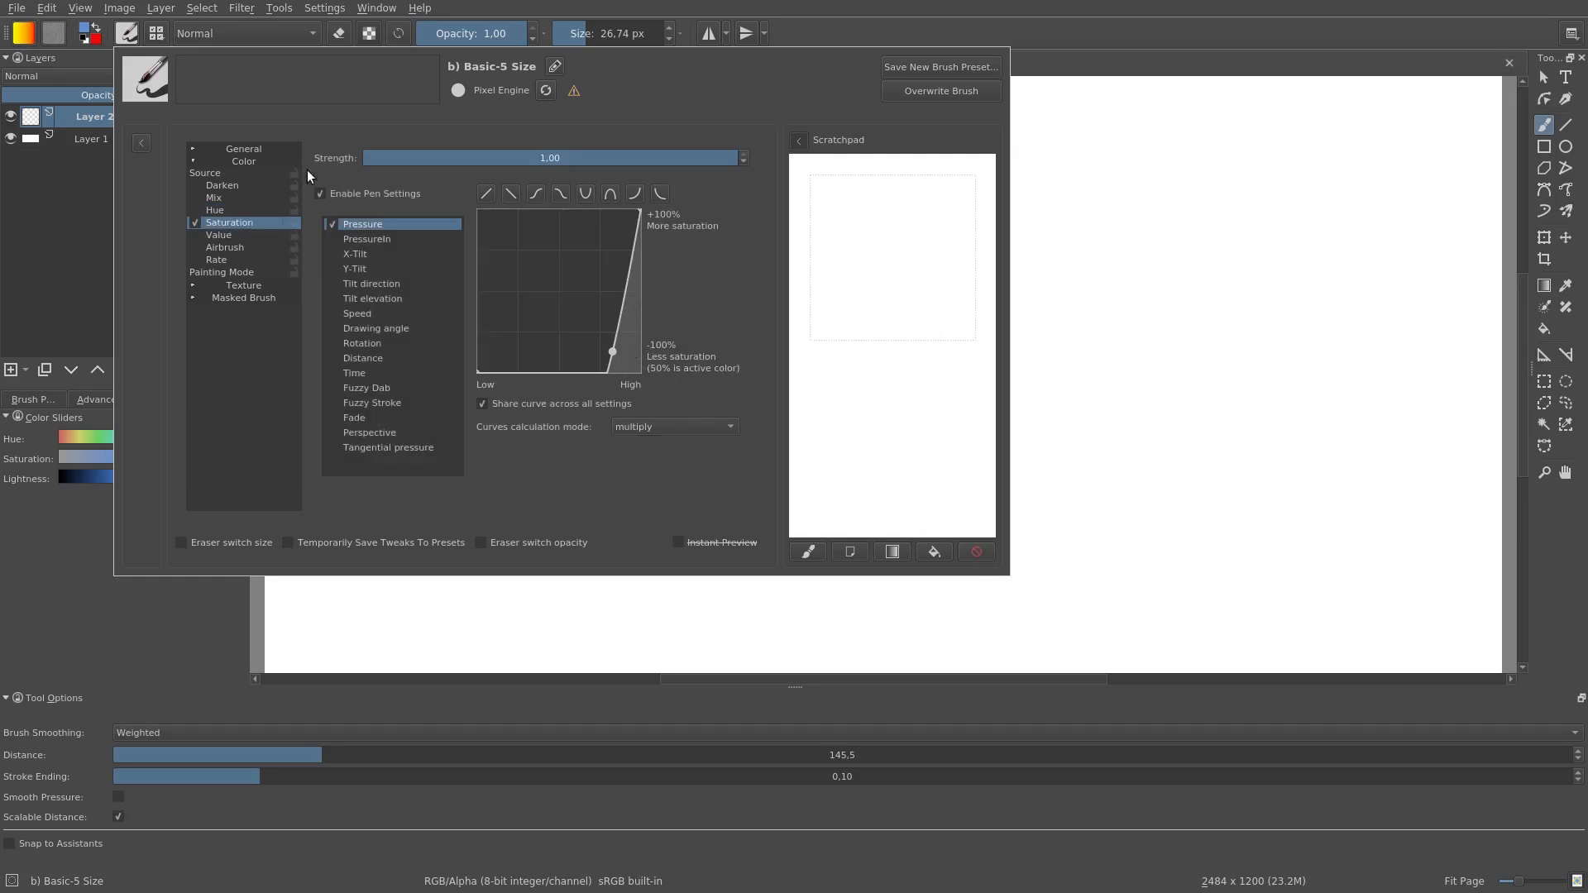
{"action": "left_click", "coordinate": [205, 173]}
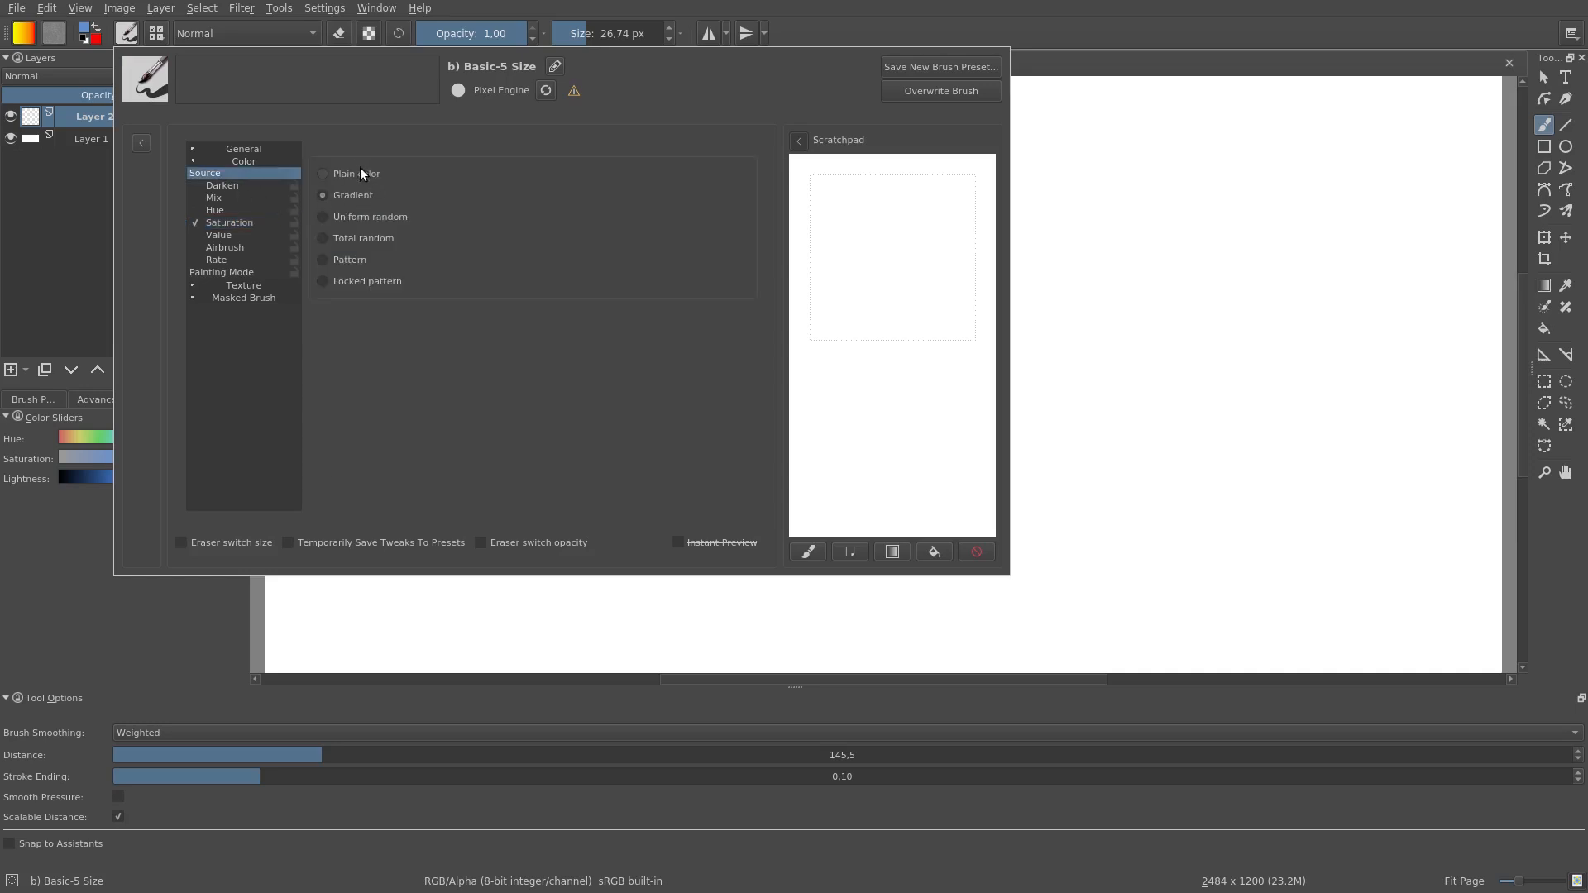
{"action": "left_click", "coordinate": [360, 167]}
{"action": "left_click", "coordinate": [253, 224]}
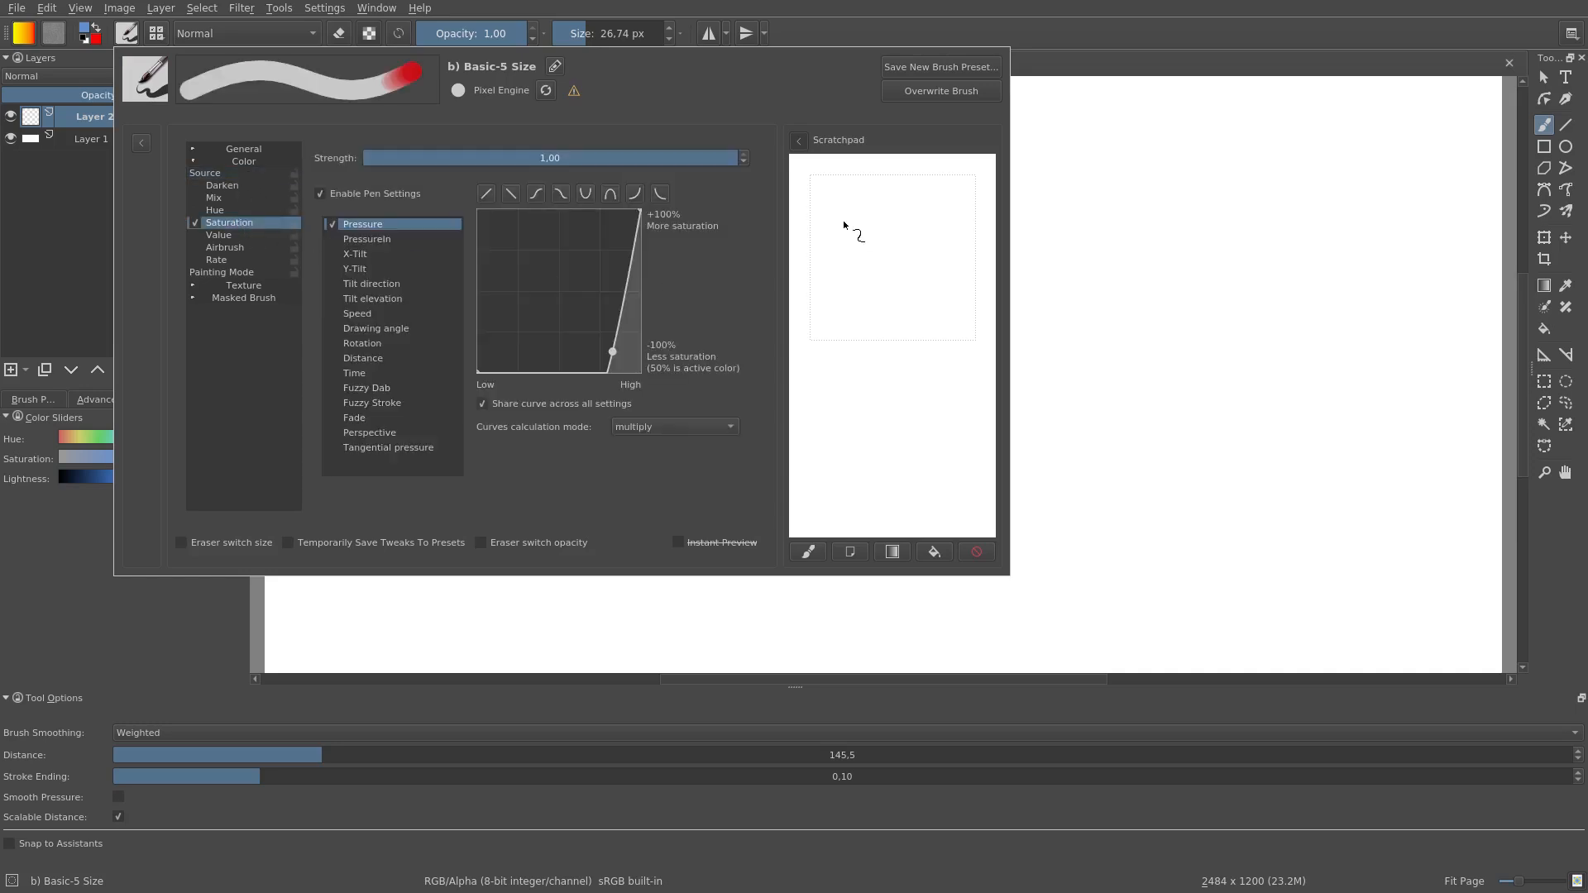
{"action": "left_click_drag", "start_coordinate": [838, 324], "coordinate": [838, 345]}
{"action": "left_click_drag", "start_coordinate": [920, 208], "coordinate": [916, 368]}
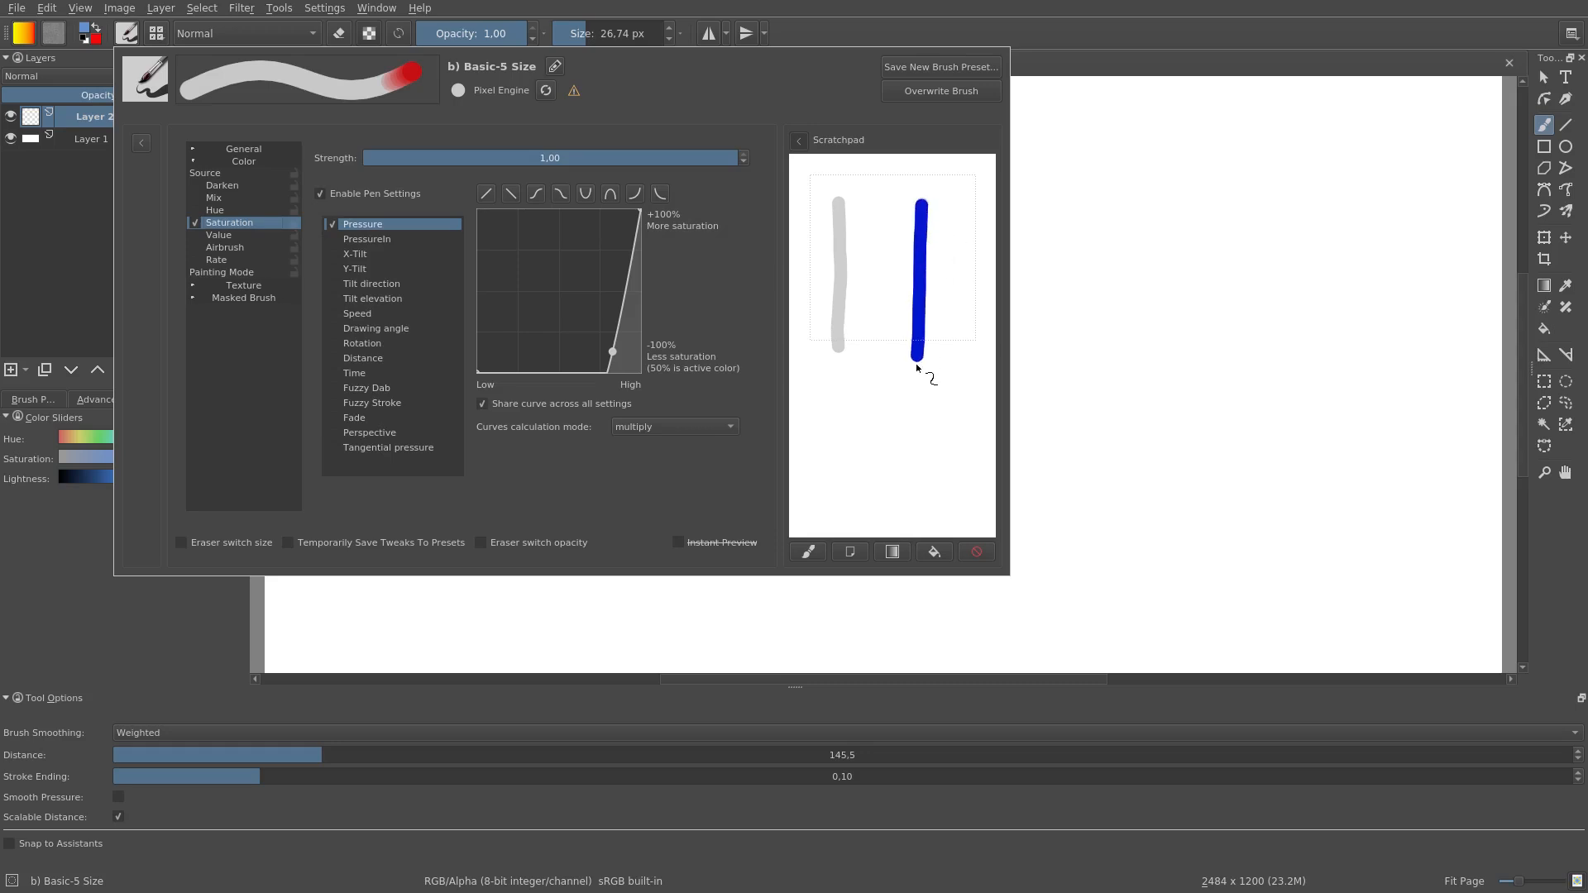
Step: Test Value in place of Saturation with two vertical strokes on a cleared scratchpad, and turn Value off after the test
{"action": "left_click", "coordinate": [976, 553]}
{"action": "left_click", "coordinate": [216, 234]}
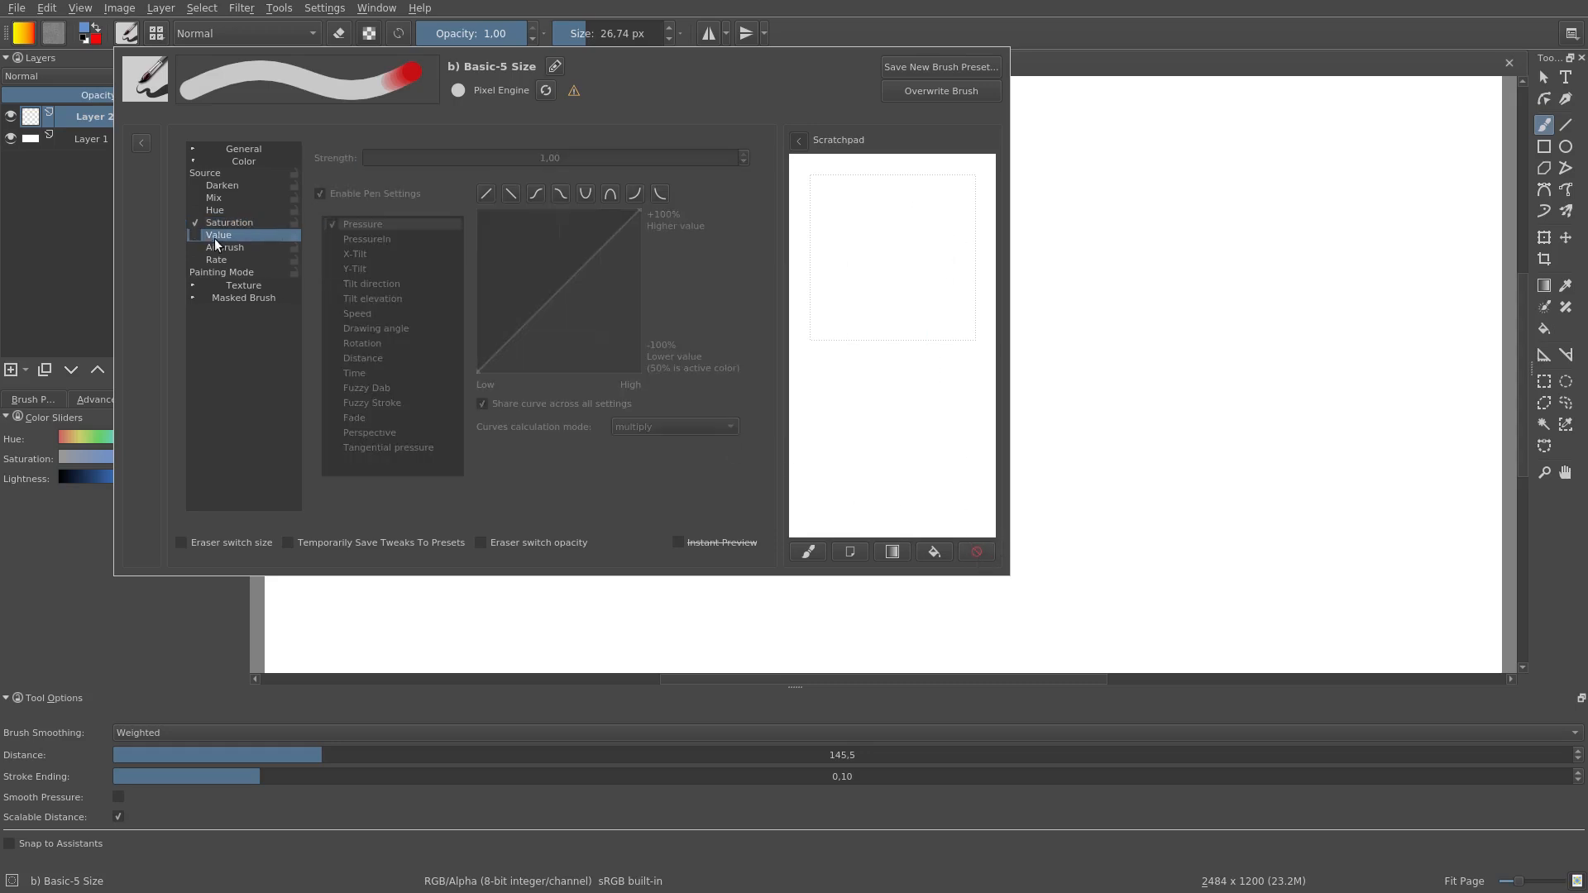
{"action": "left_click", "coordinate": [194, 234]}
{"action": "left_click", "coordinate": [195, 222]}
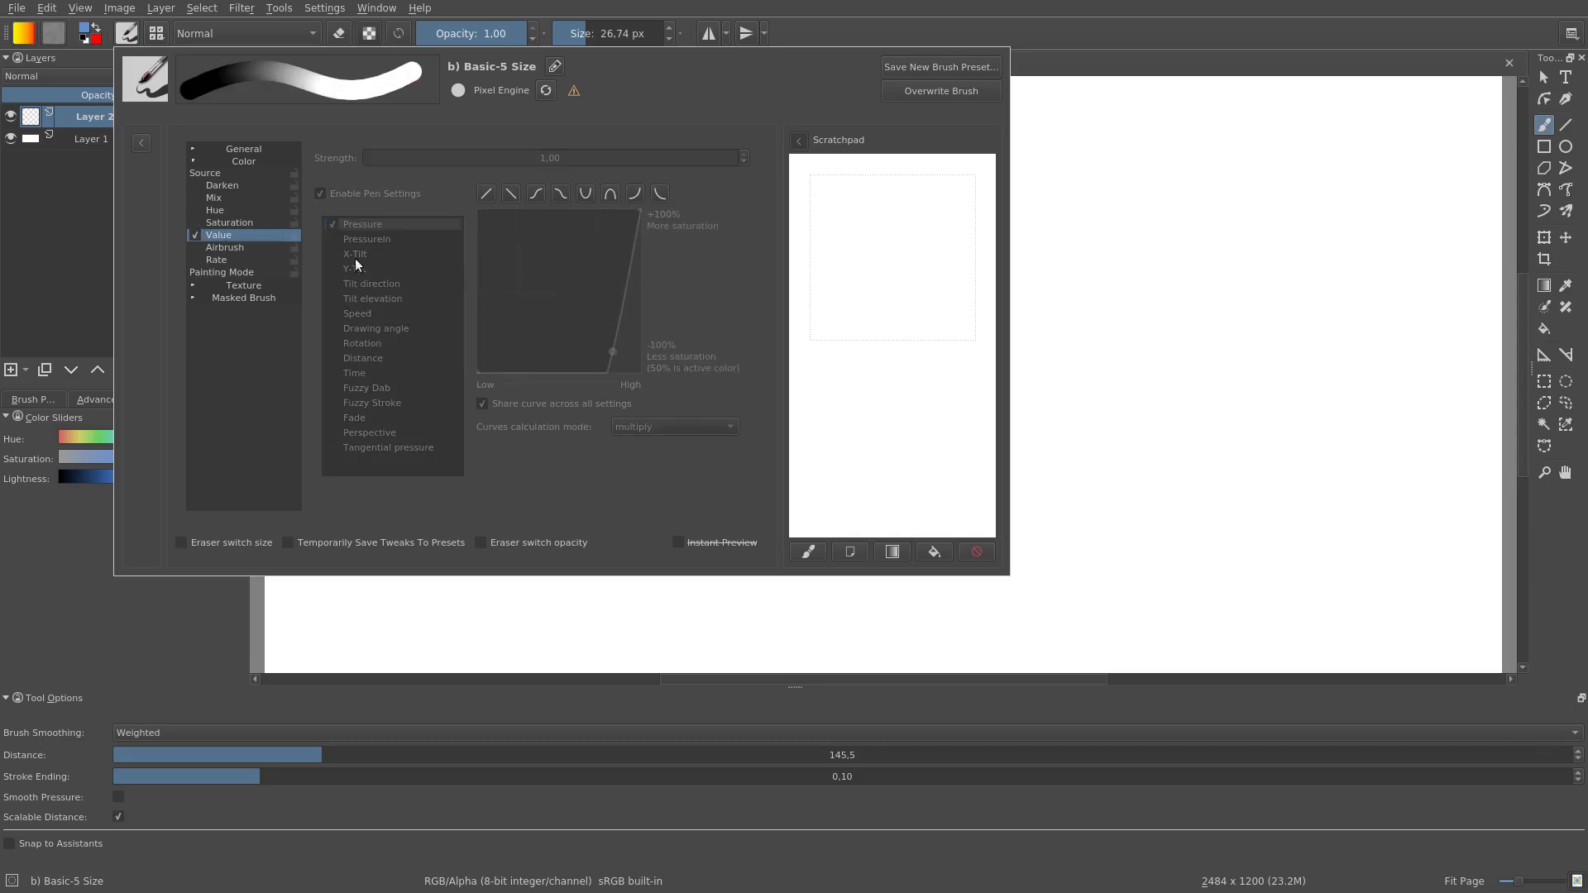
{"action": "left_click", "coordinate": [231, 234]}
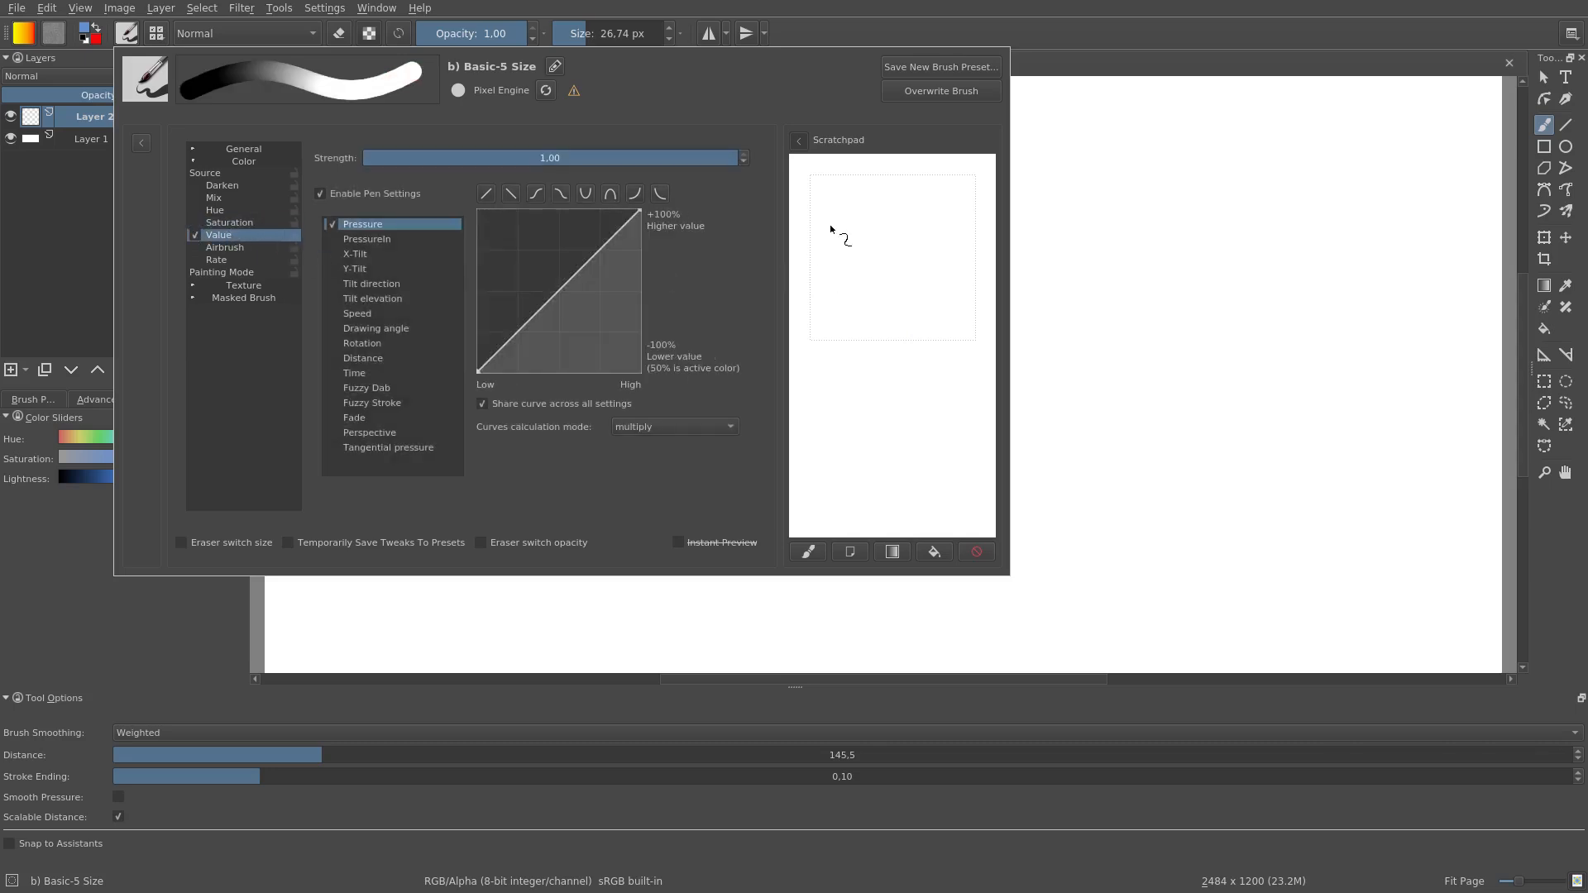
{"action": "left_click_drag", "start_coordinate": [847, 204], "coordinate": [844, 343]}
{"action": "left_click", "coordinate": [940, 200]}
{"action": "left_click_drag", "start_coordinate": [941, 202], "coordinate": [937, 351]}
{"action": "left_click", "coordinate": [194, 235]}
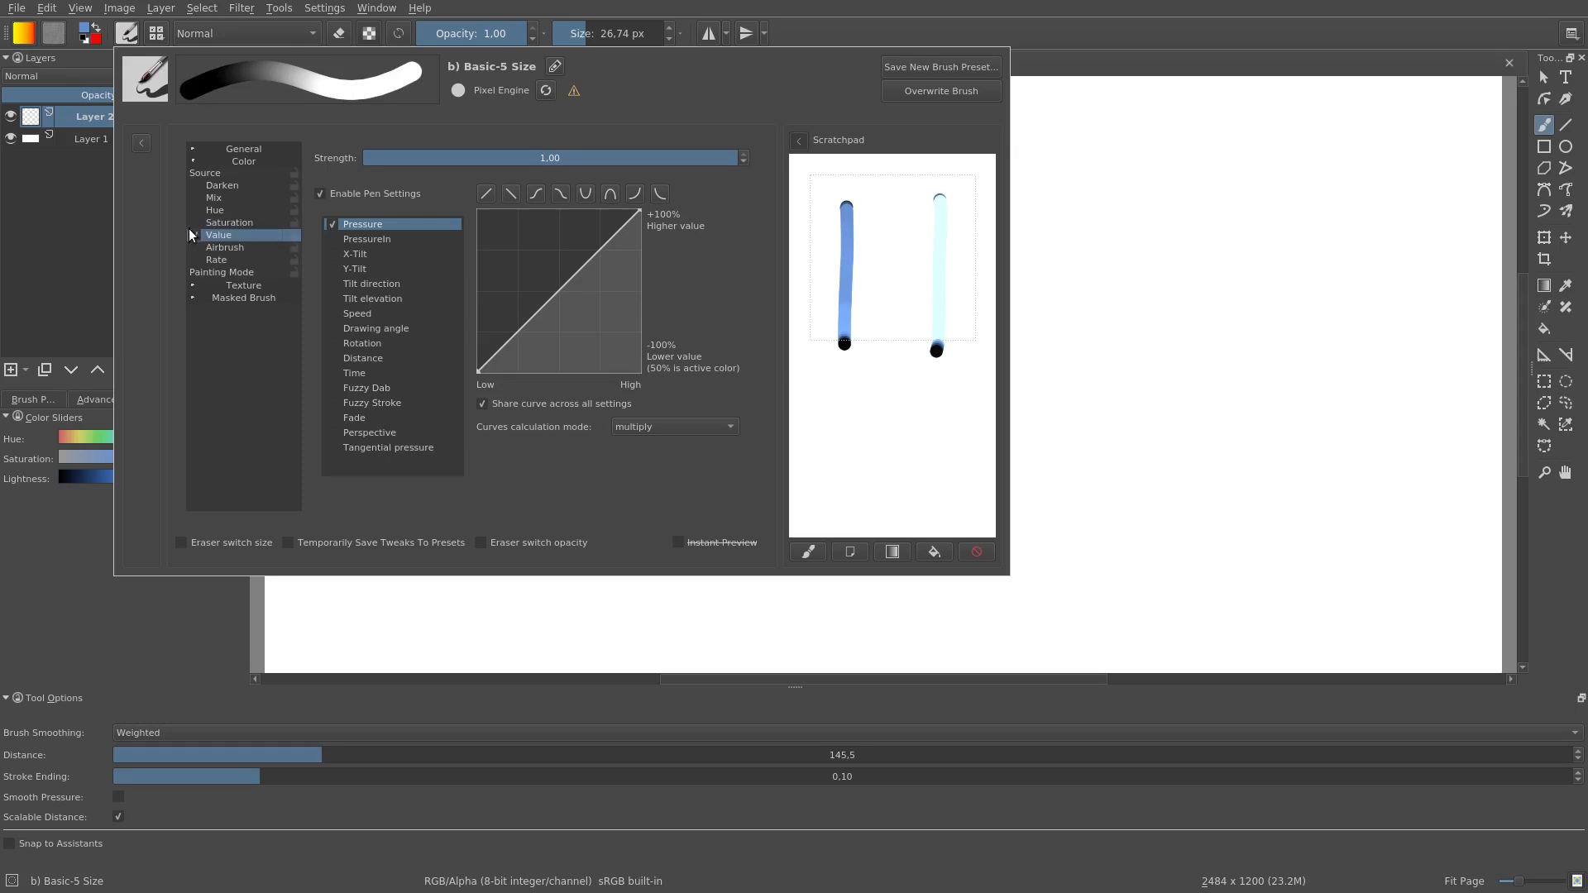
Step: Enable Airbrush on a cleared scratchpad and change the color source to Uniform random
{"action": "left_click", "coordinate": [196, 248]}
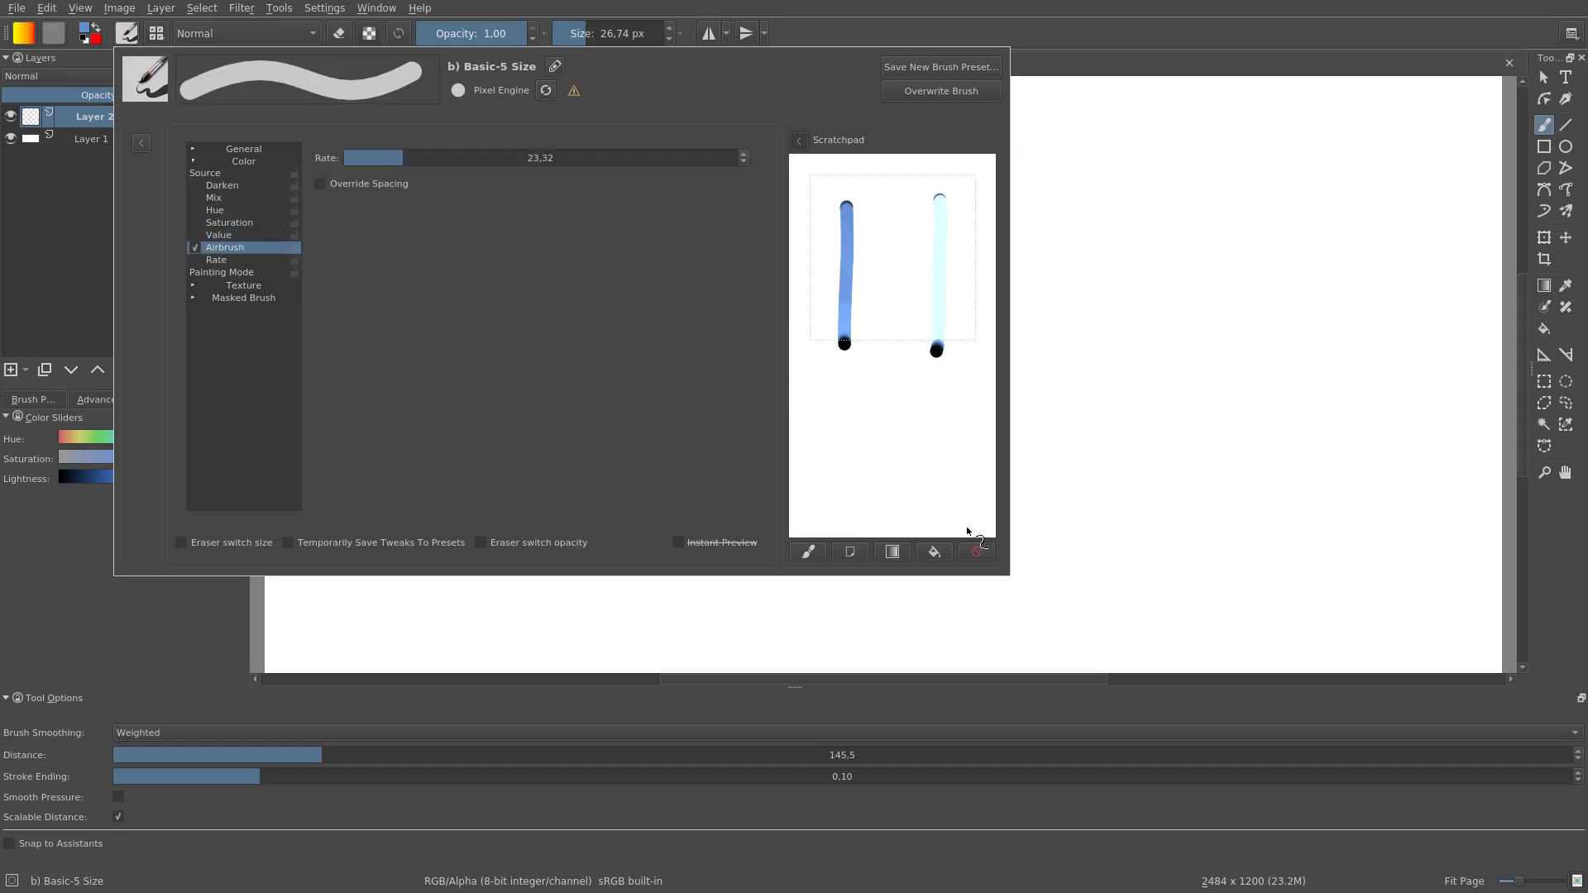
{"action": "left_click", "coordinate": [977, 552]}
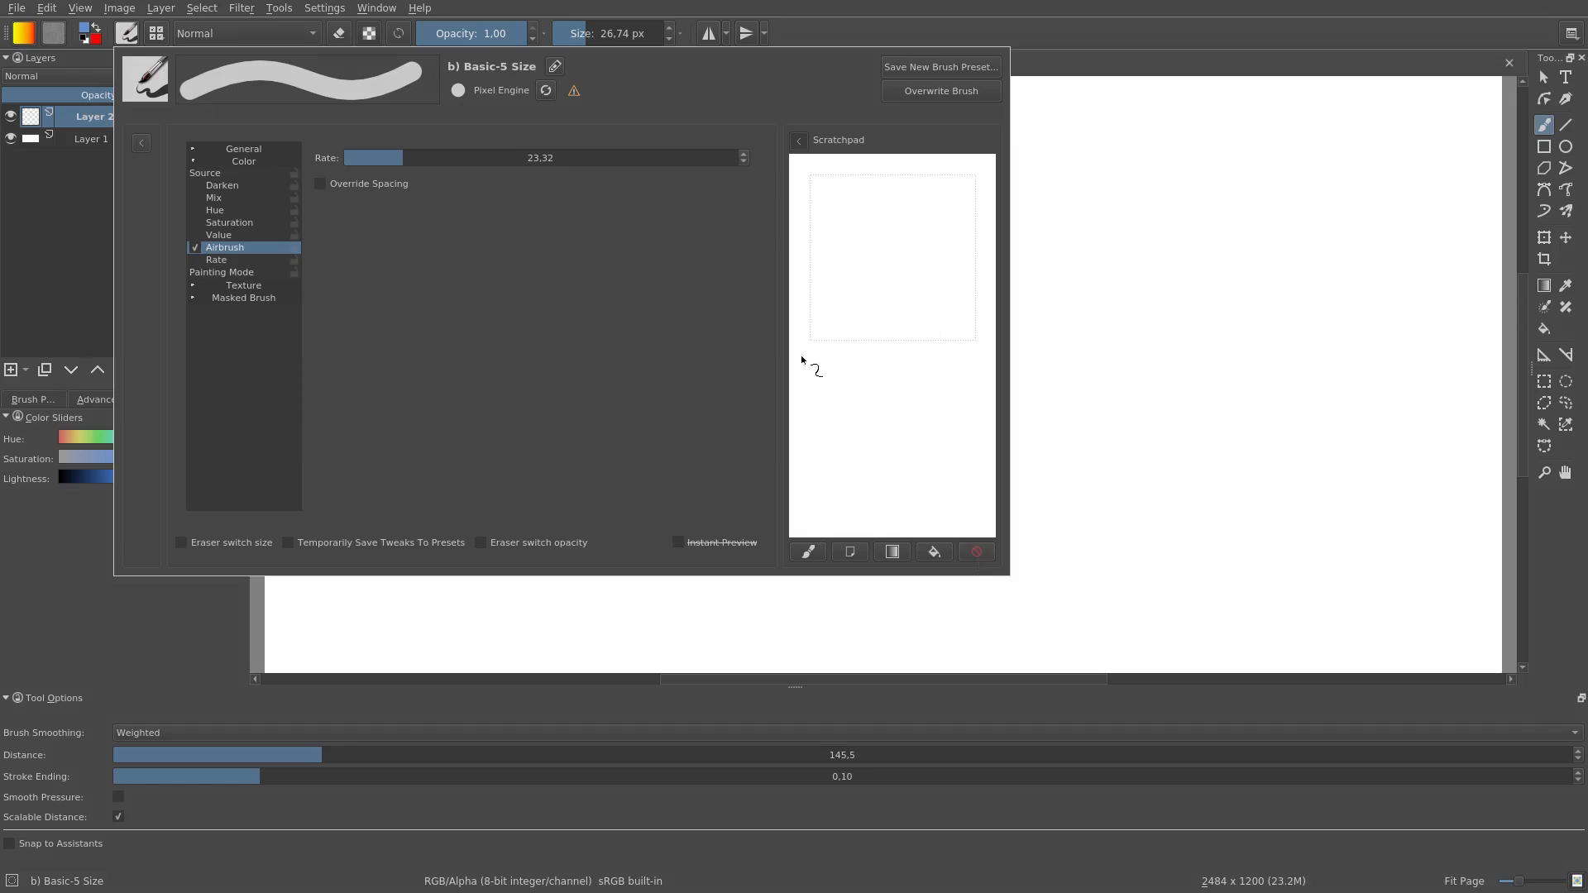
{"action": "left_click", "coordinate": [228, 173]}
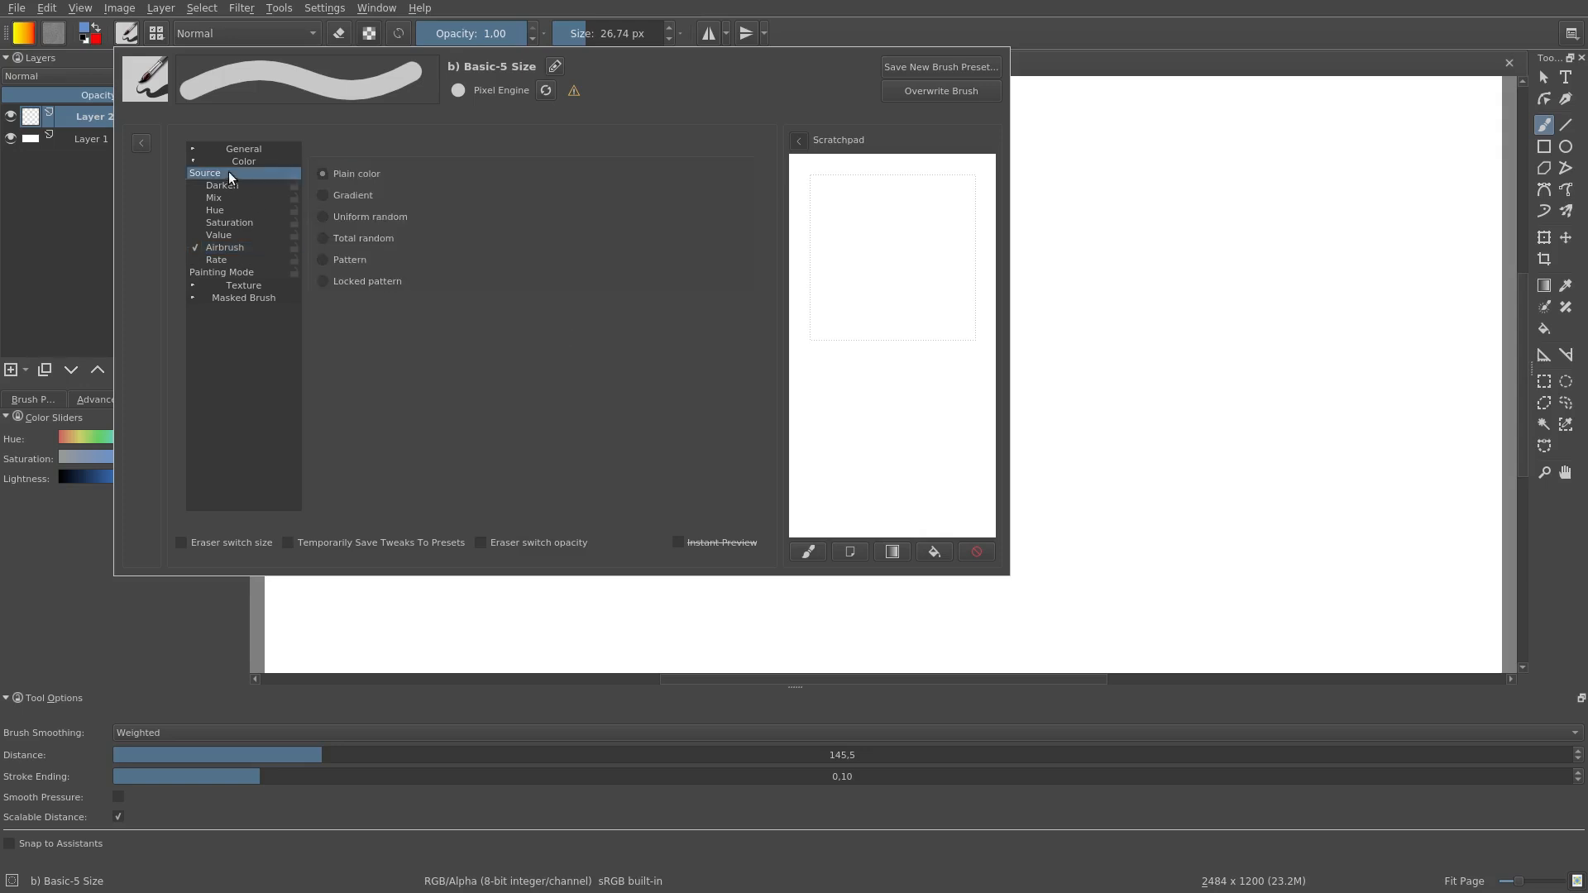
{"action": "left_click", "coordinate": [360, 218]}
{"action": "left_click", "coordinate": [228, 248]}
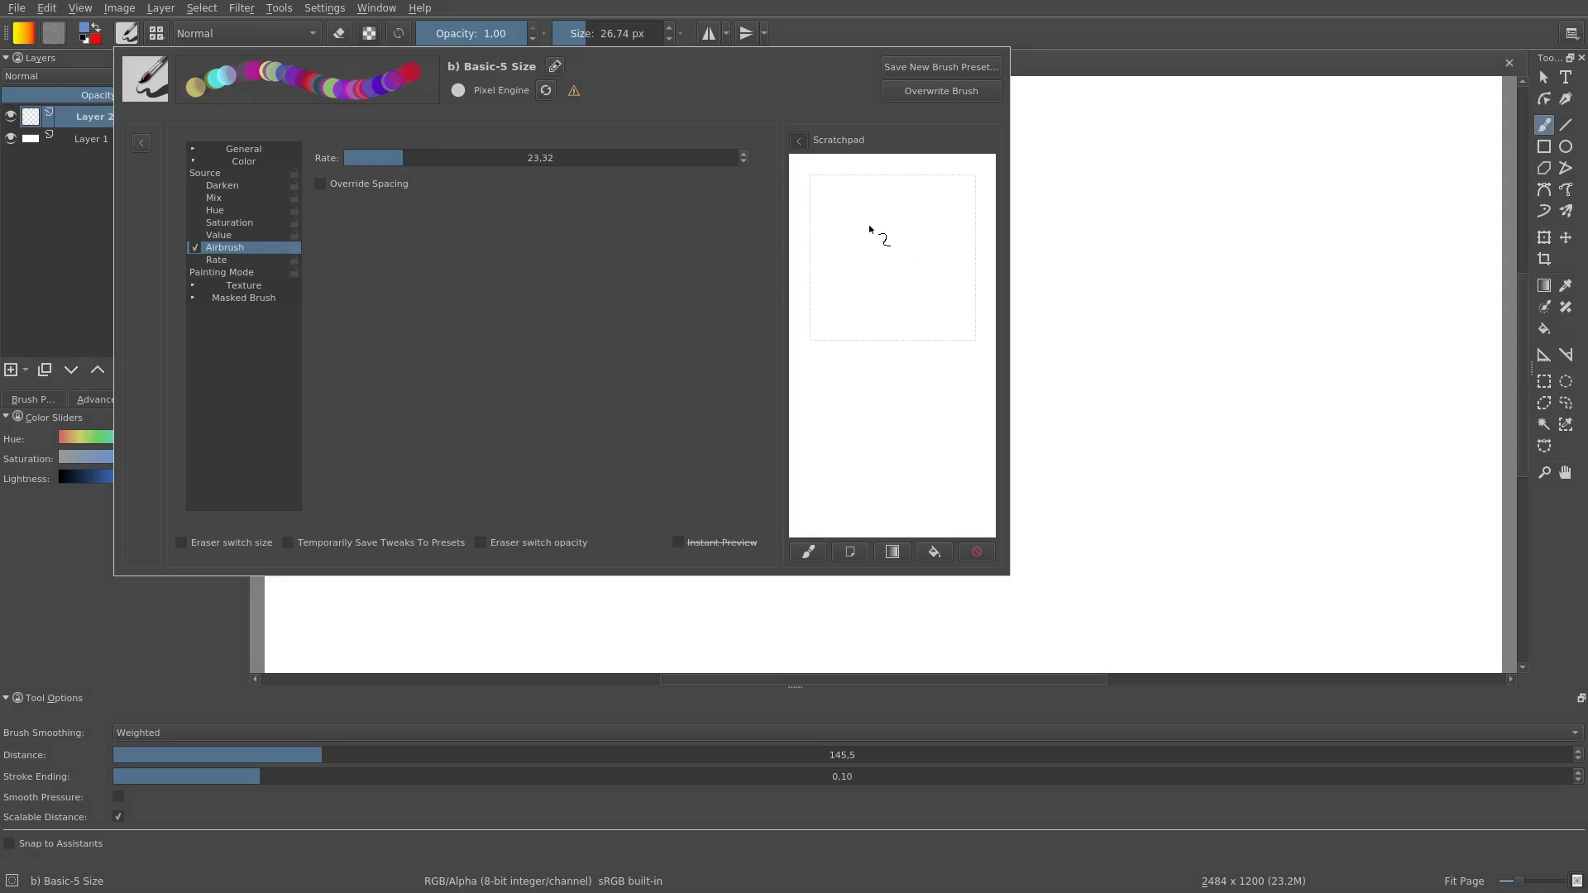
Step: Test the airbrush with scratchpad dabs at rates of 23.32, 260.30 and 2.13
{"action": "left_click_drag", "start_coordinate": [861, 236], "coordinate": [861, 236]}
{"action": "left_click_drag", "start_coordinate": [439, 159], "coordinate": [544, 159]}
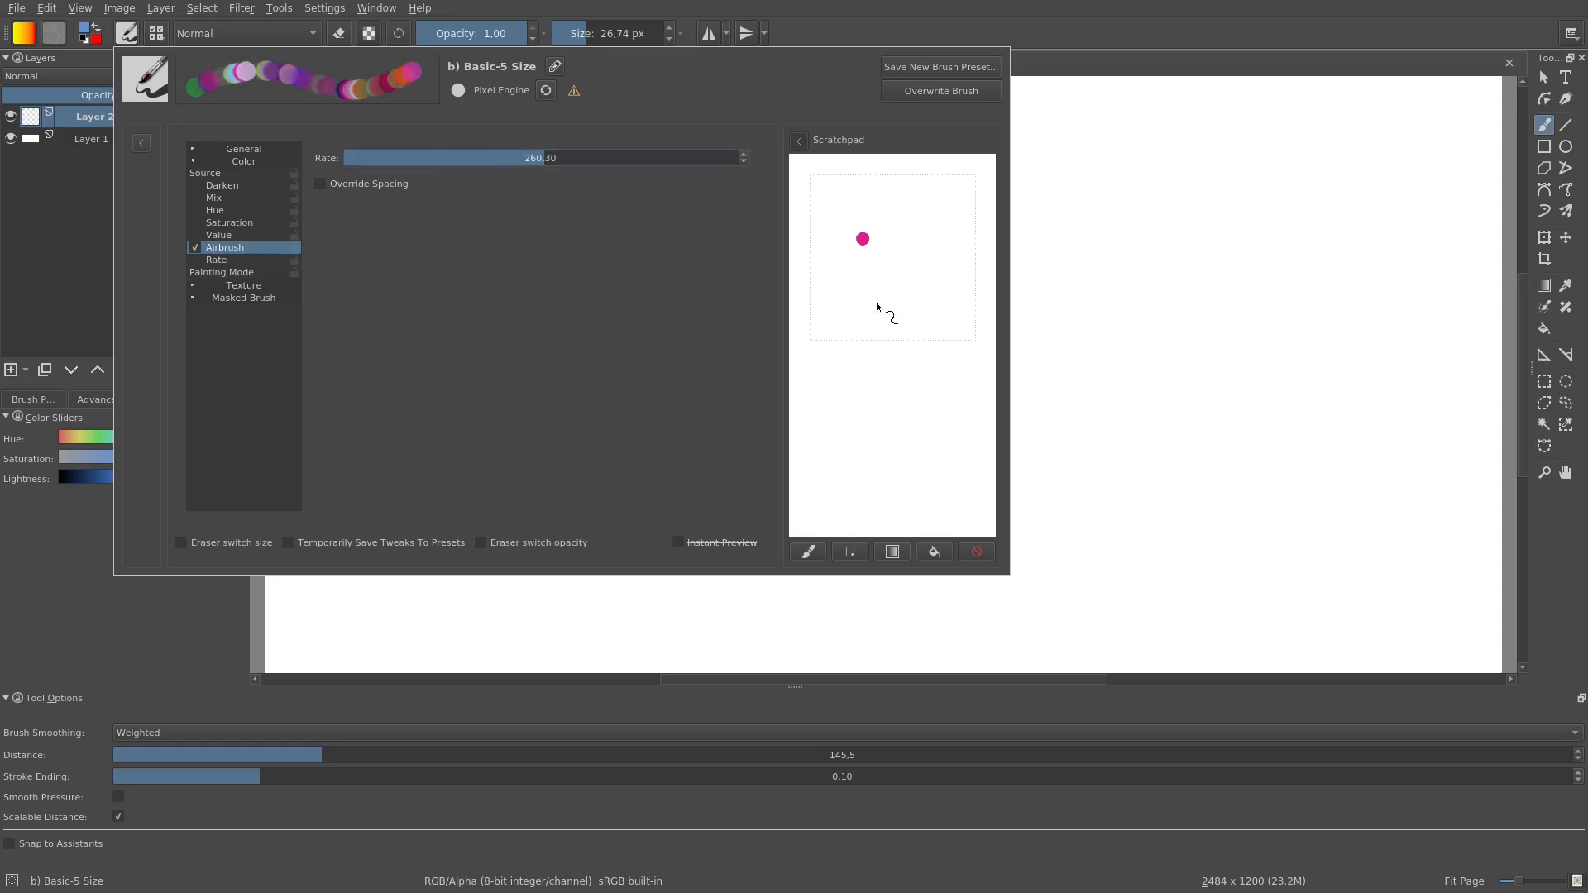
{"action": "left_click_drag", "start_coordinate": [863, 300], "coordinate": [863, 300]}
{"action": "left_click_drag", "start_coordinate": [430, 159], "coordinate": [354, 158]}
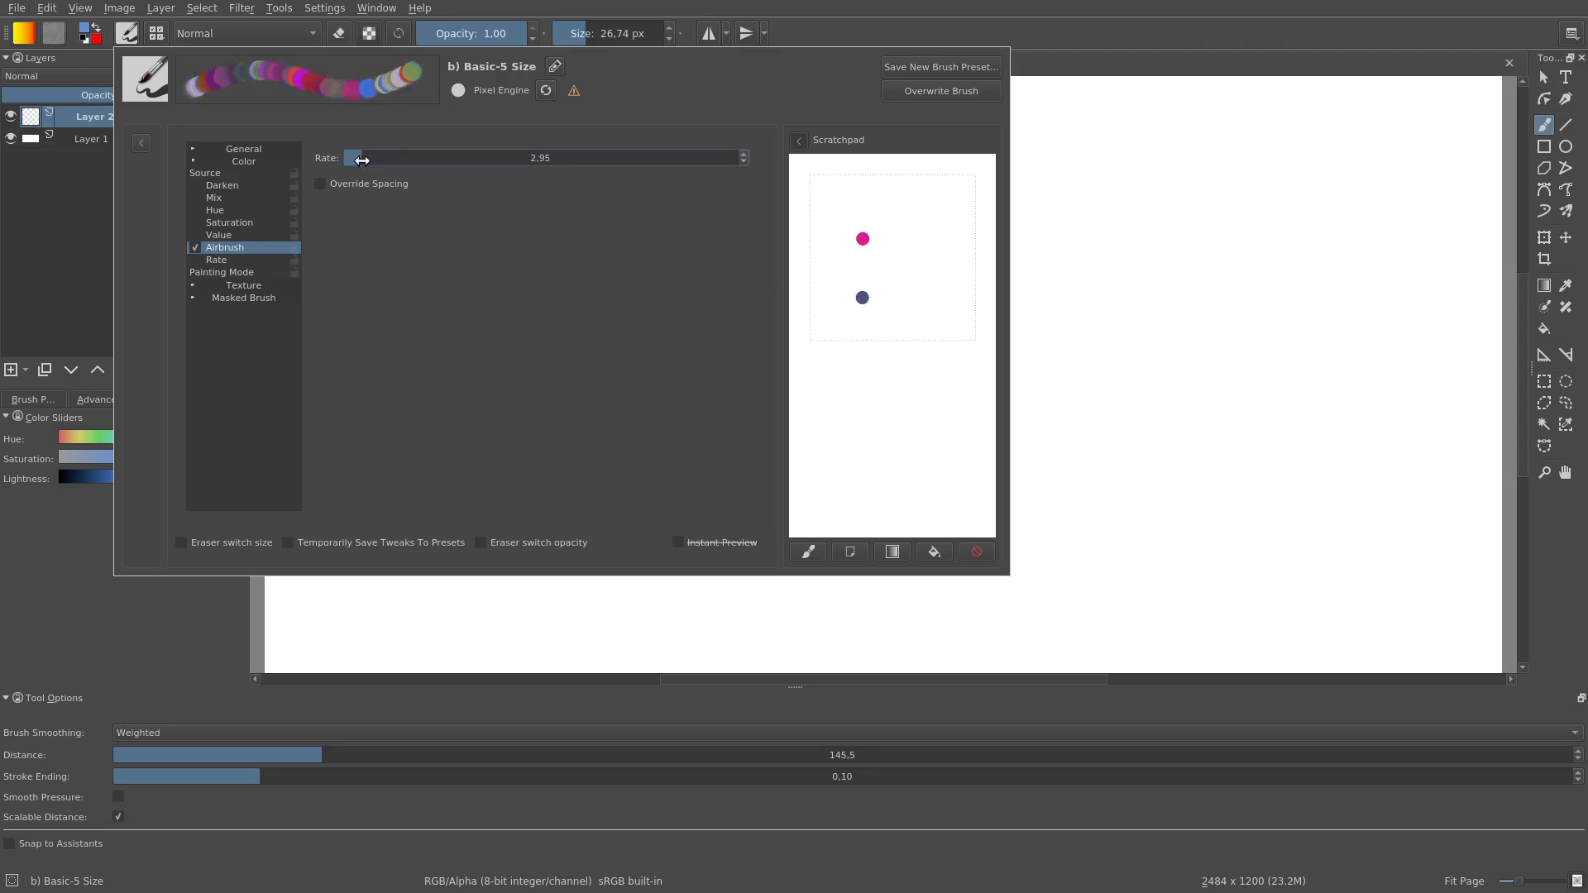
{"action": "left_click", "coordinate": [863, 337]}
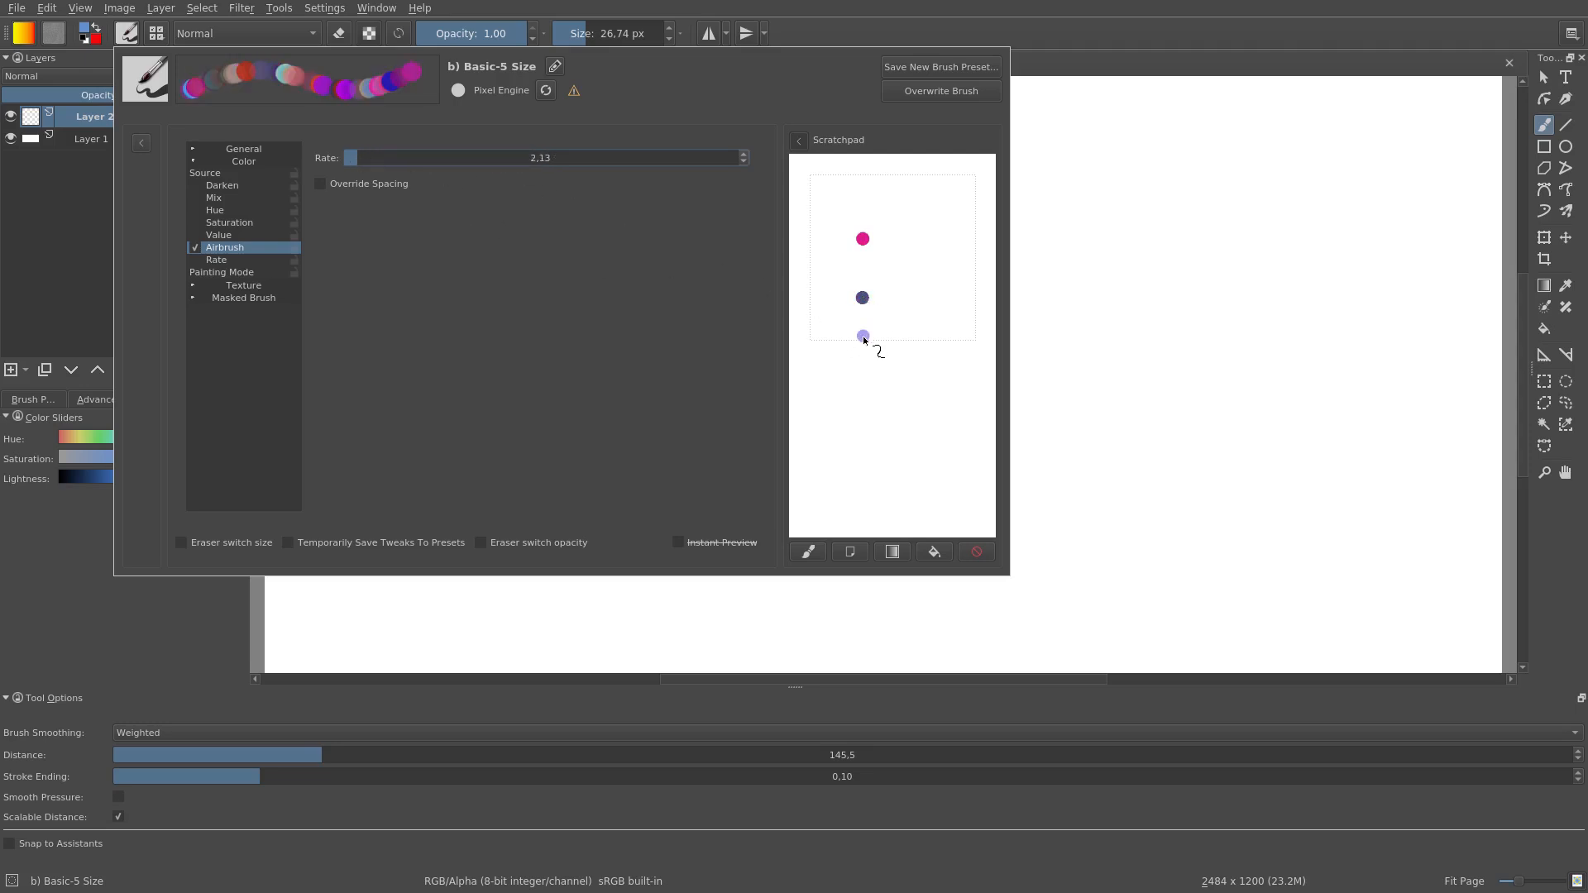
{"action": "left_click_drag", "start_coordinate": [863, 339], "coordinate": [863, 339]}
Step: Test the pressure-controlled Rate option at an airbrush rate of 19.70 with scratchpad dabs, and turn Rate and Airbrush off
{"action": "left_click", "coordinate": [396, 157]}
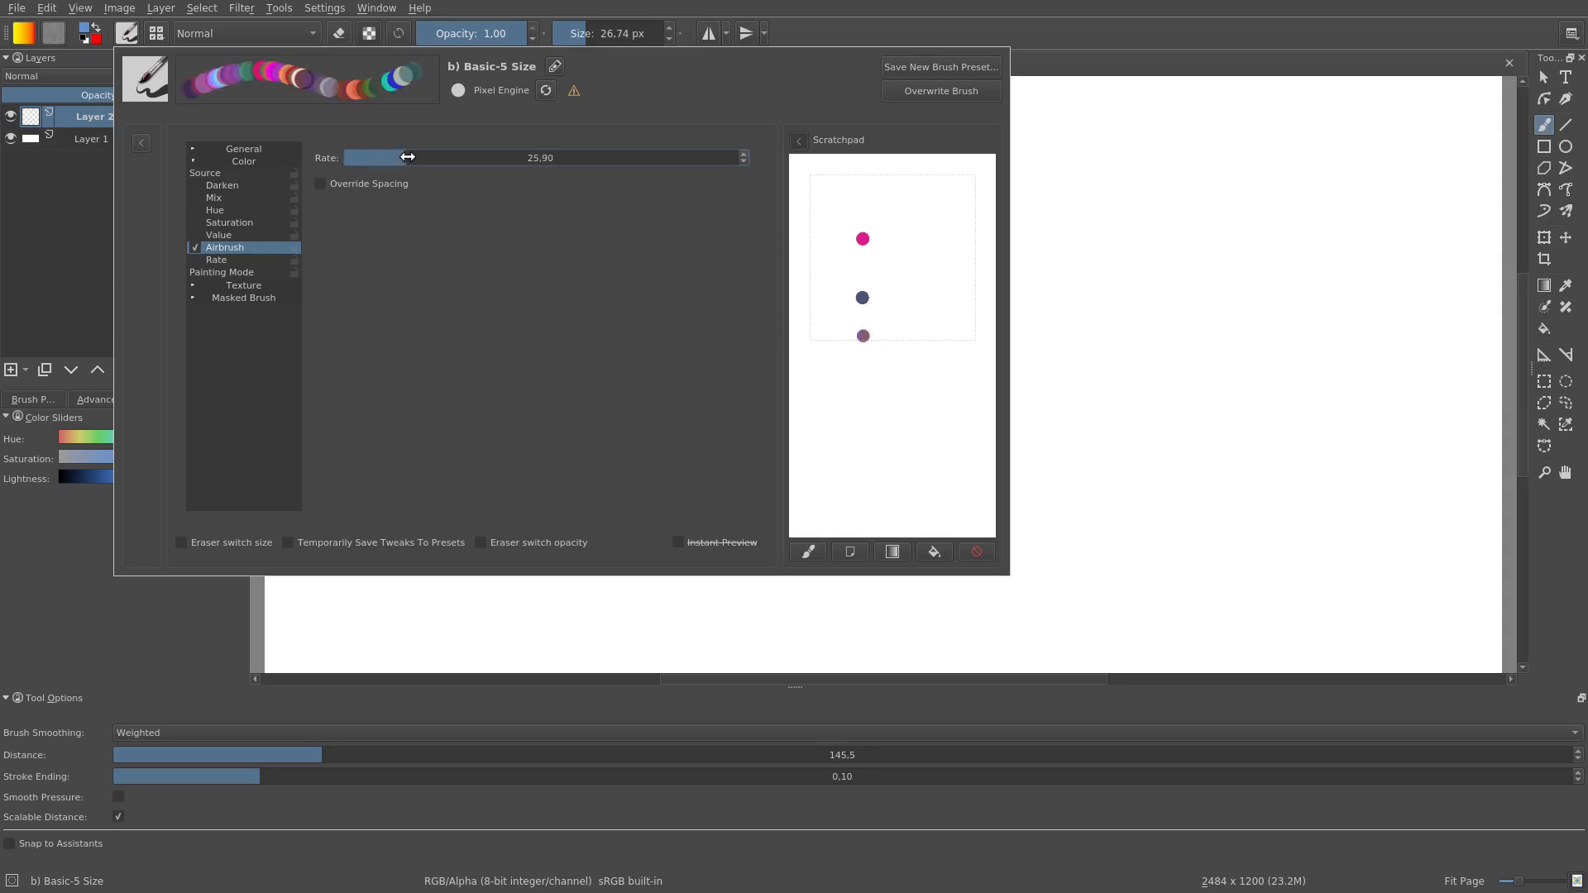
{"action": "left_click", "coordinate": [200, 256]}
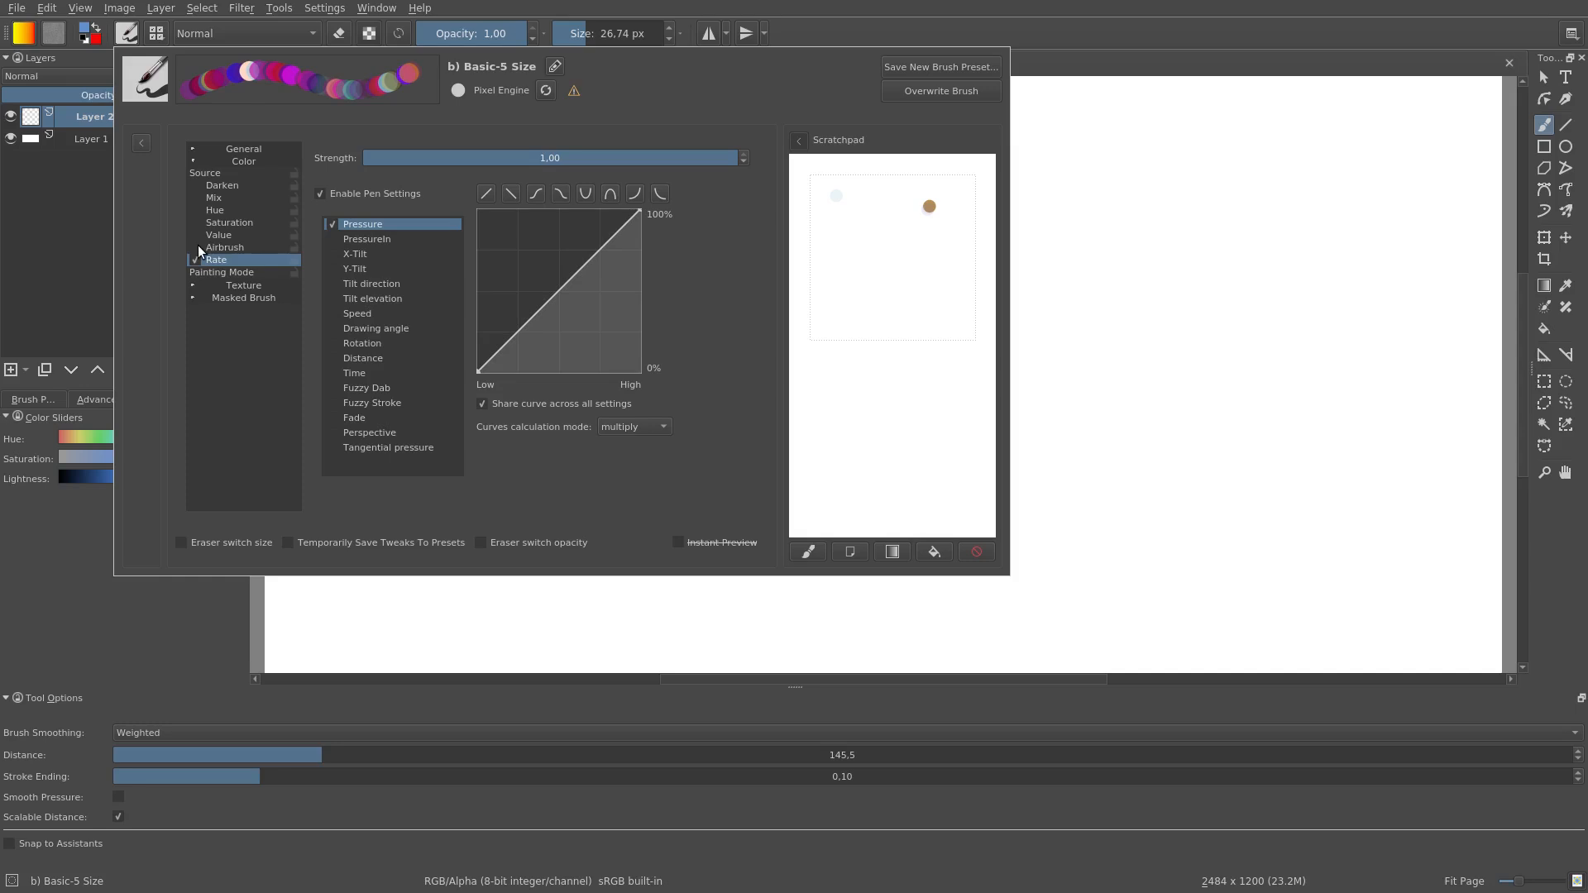
{"action": "left_click", "coordinate": [196, 244]}
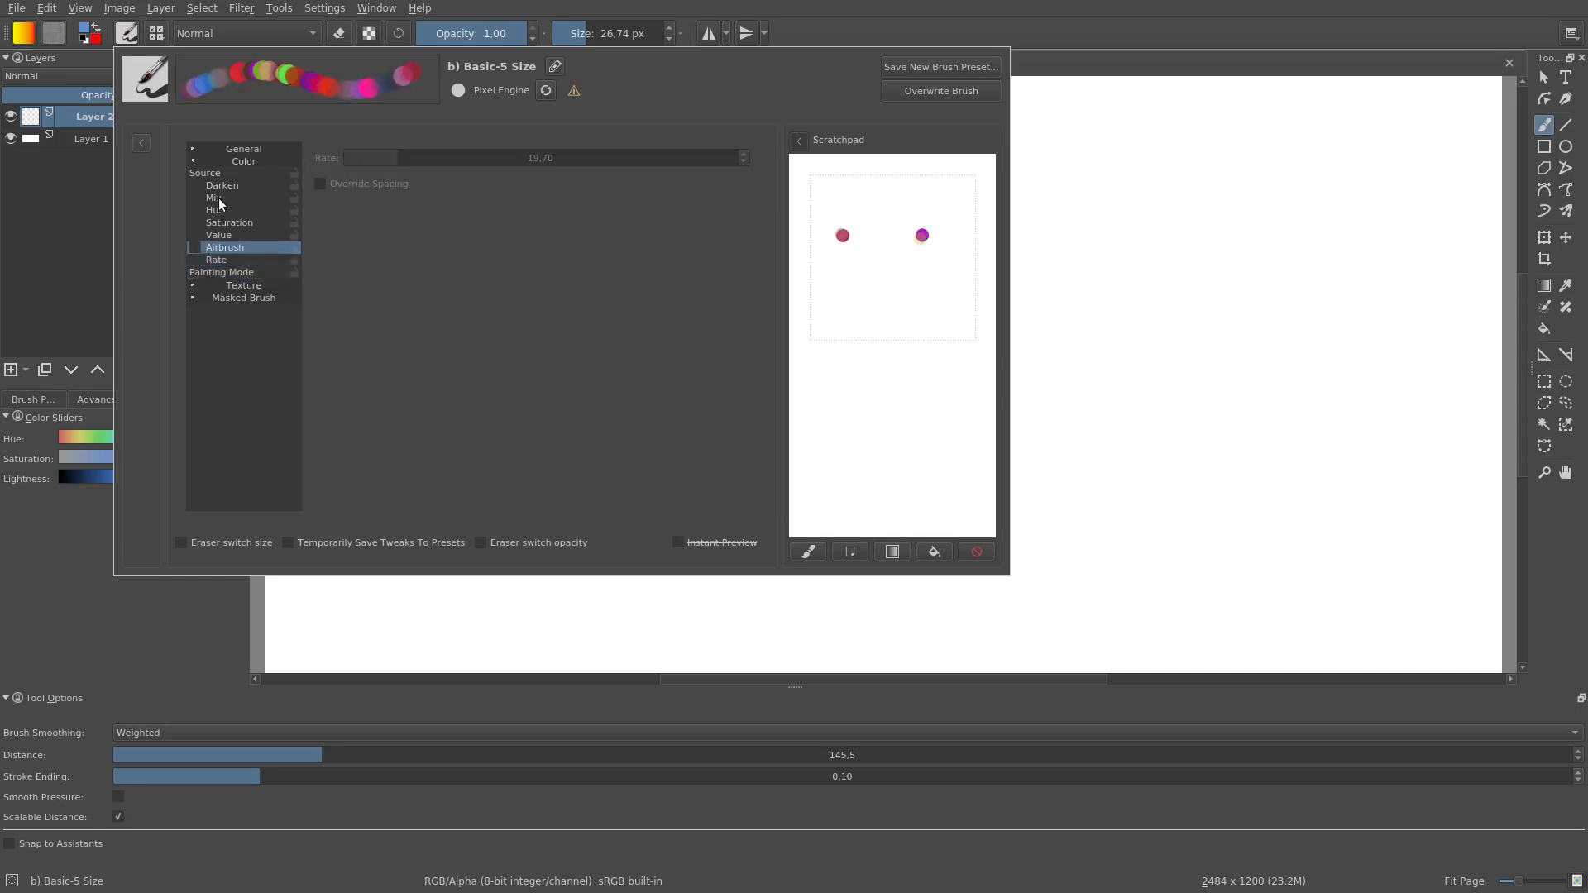
Step: Lower the brush opacity to 0.22 in the general brush settings
{"action": "left_click", "coordinate": [193, 161]}
{"action": "left_click", "coordinate": [192, 151]}
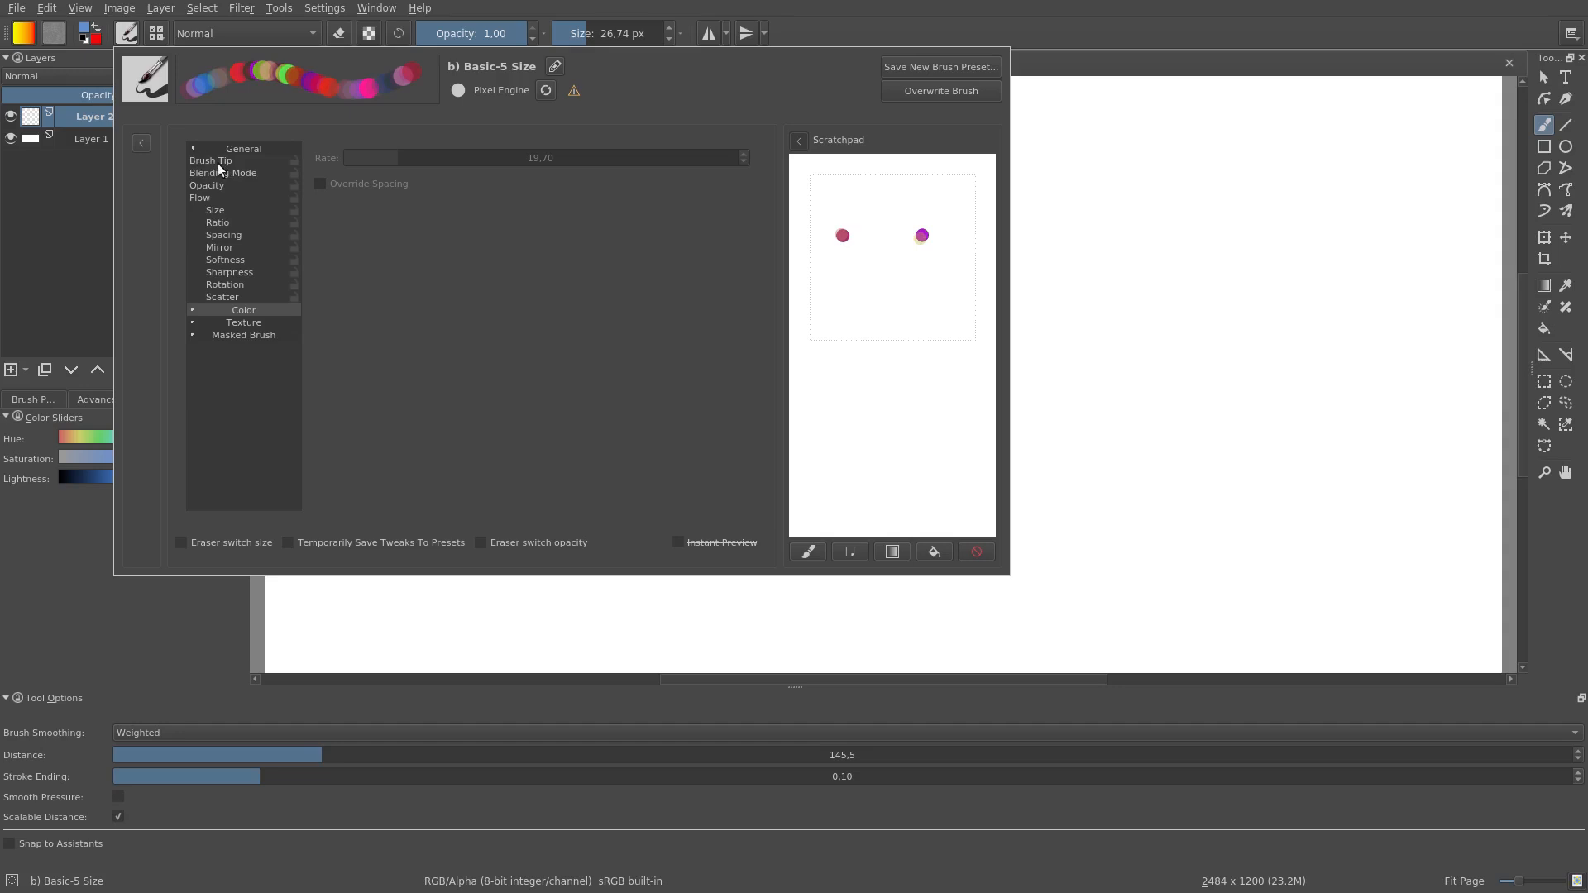
{"action": "left_click", "coordinate": [215, 186]}
{"action": "left_click_drag", "start_coordinate": [534, 156], "coordinate": [439, 160]}
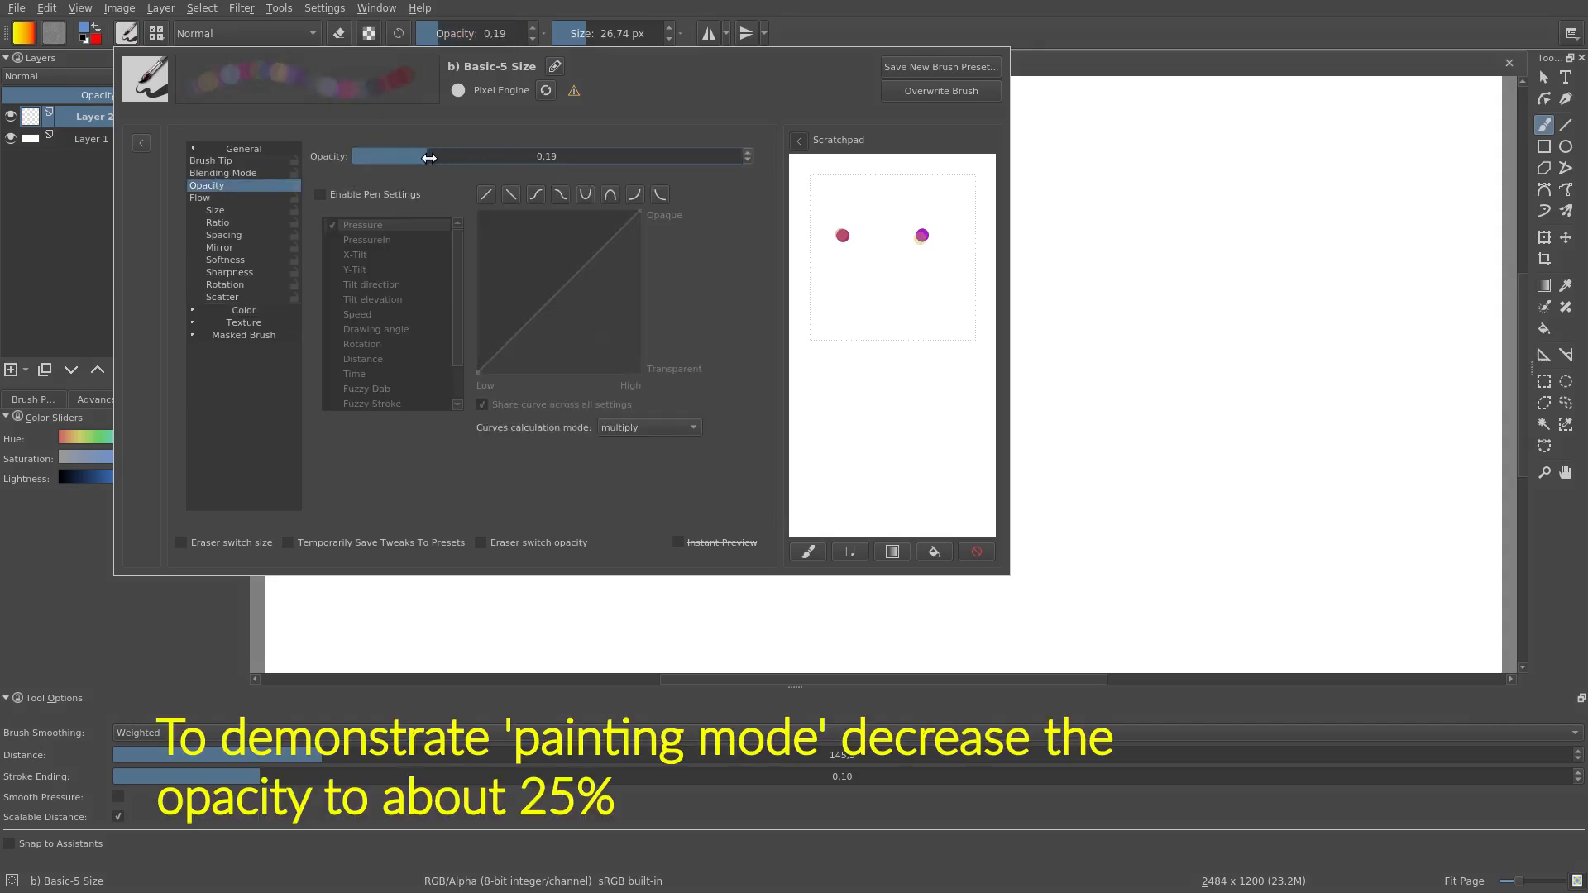
Step: Change the brush's color source back to Plain color
{"action": "left_click", "coordinate": [215, 146]}
{"action": "left_click", "coordinate": [236, 162]}
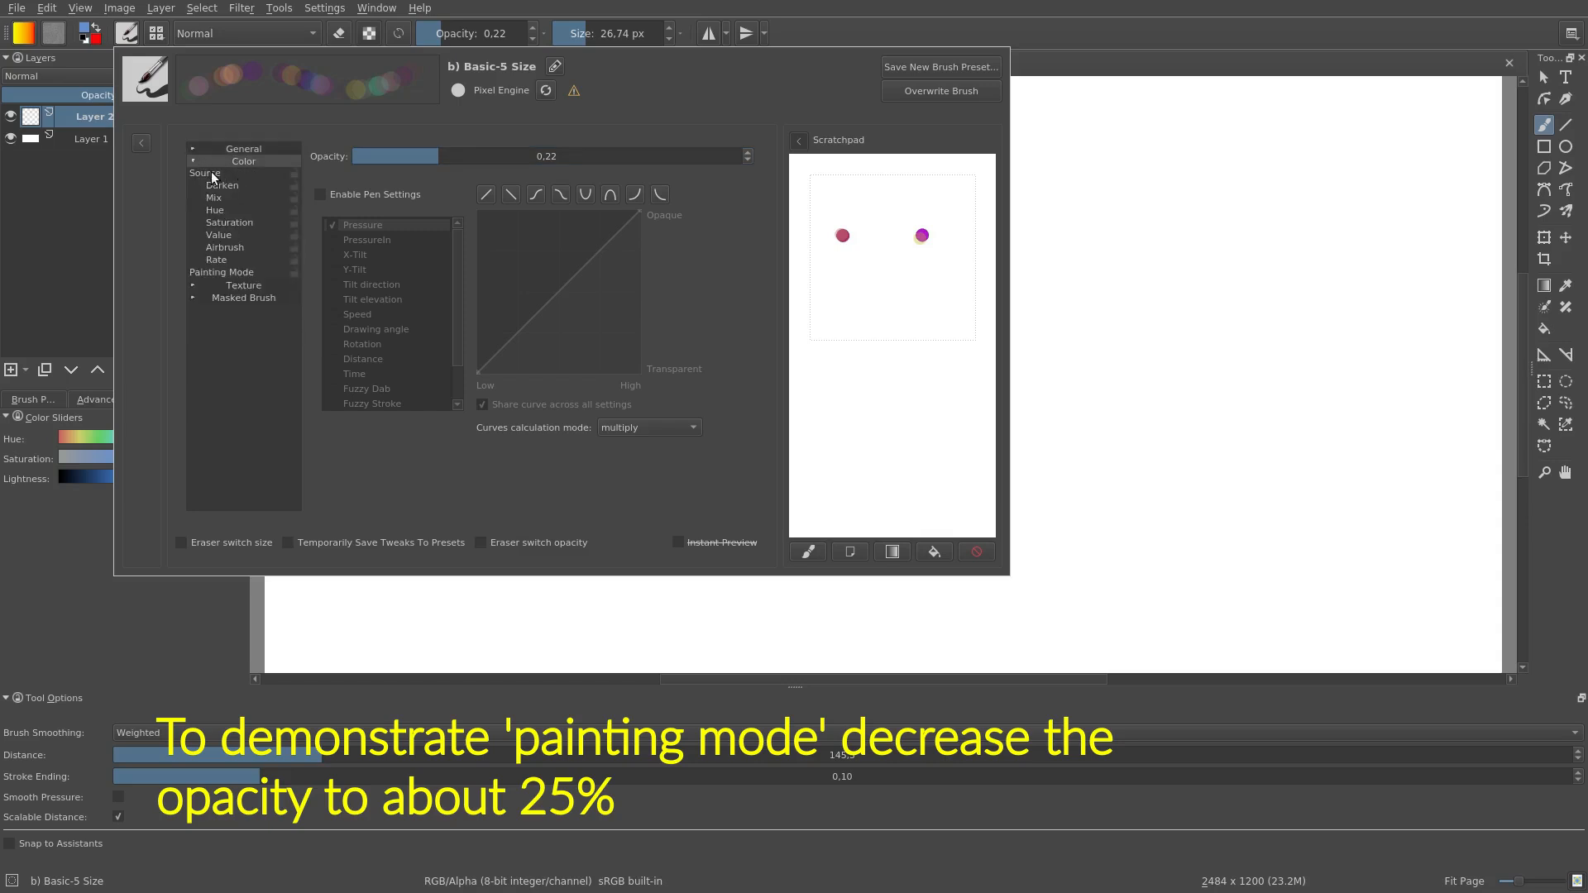
{"action": "left_click", "coordinate": [211, 173]}
{"action": "left_click", "coordinate": [356, 174]}
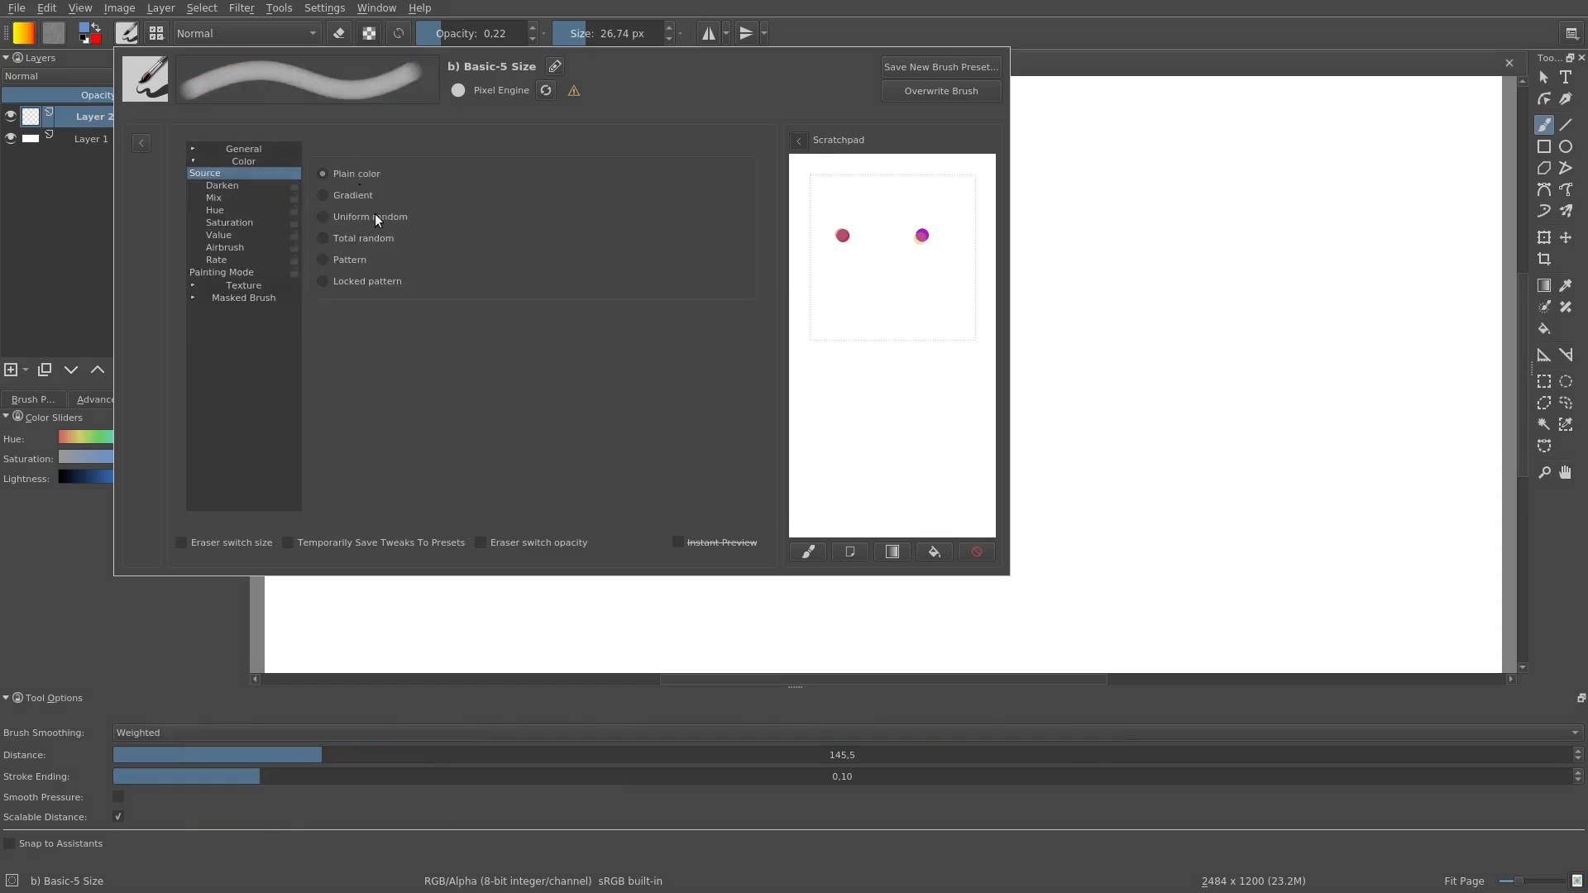
Step: Set the painting mode to Wash and paint a looping, self-overlapping test stroke on a cleared scratchpad
{"action": "left_click", "coordinate": [976, 550]}
{"action": "left_click", "coordinate": [231, 272]}
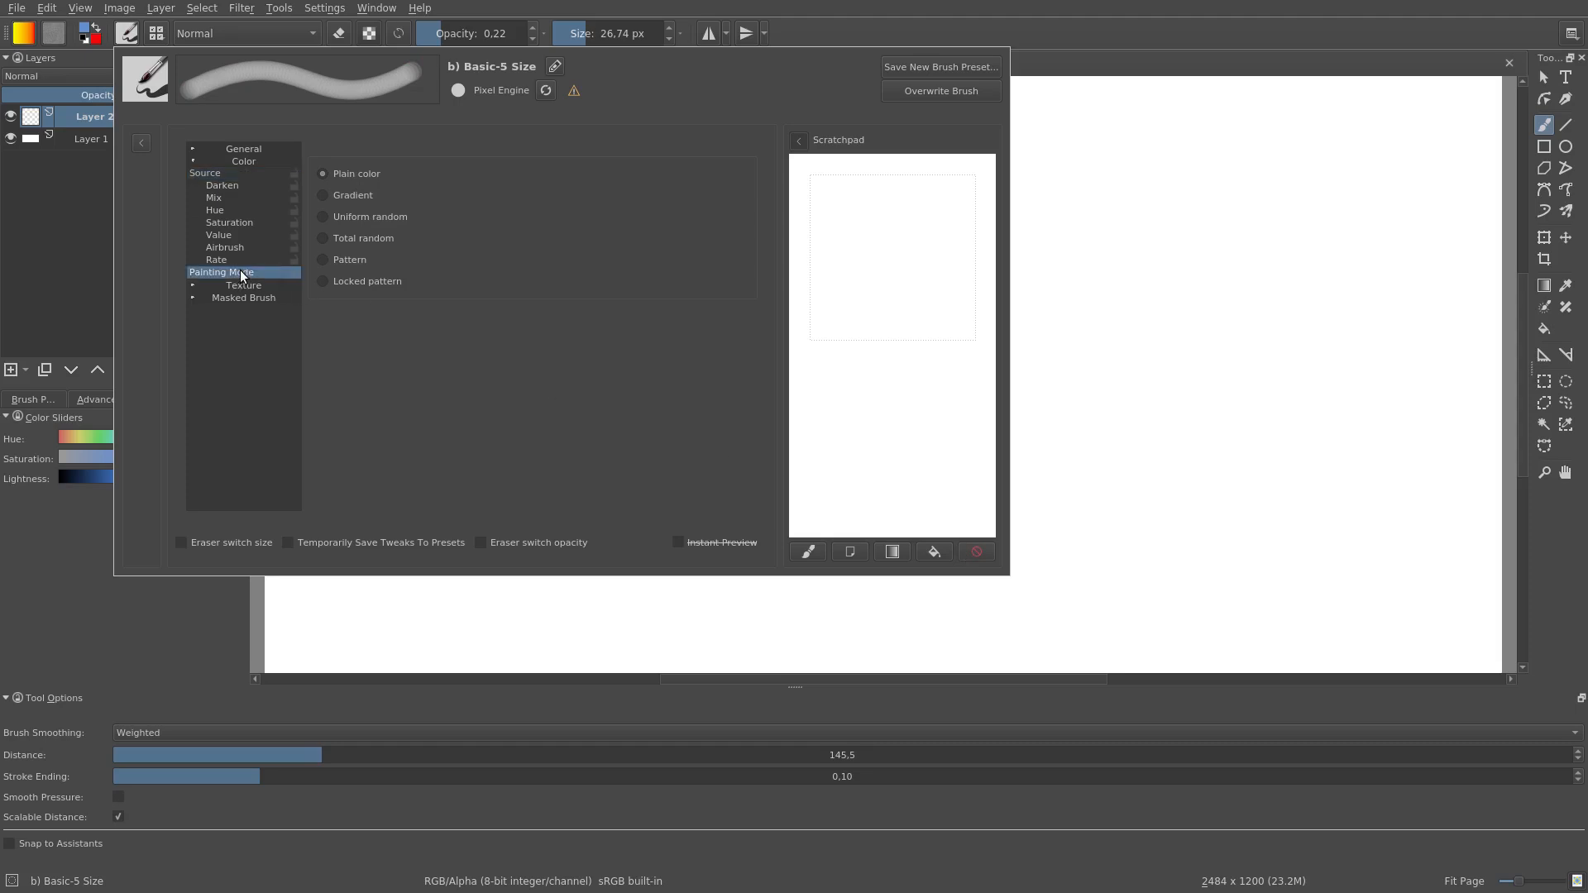
{"action": "left_click", "coordinate": [339, 196]}
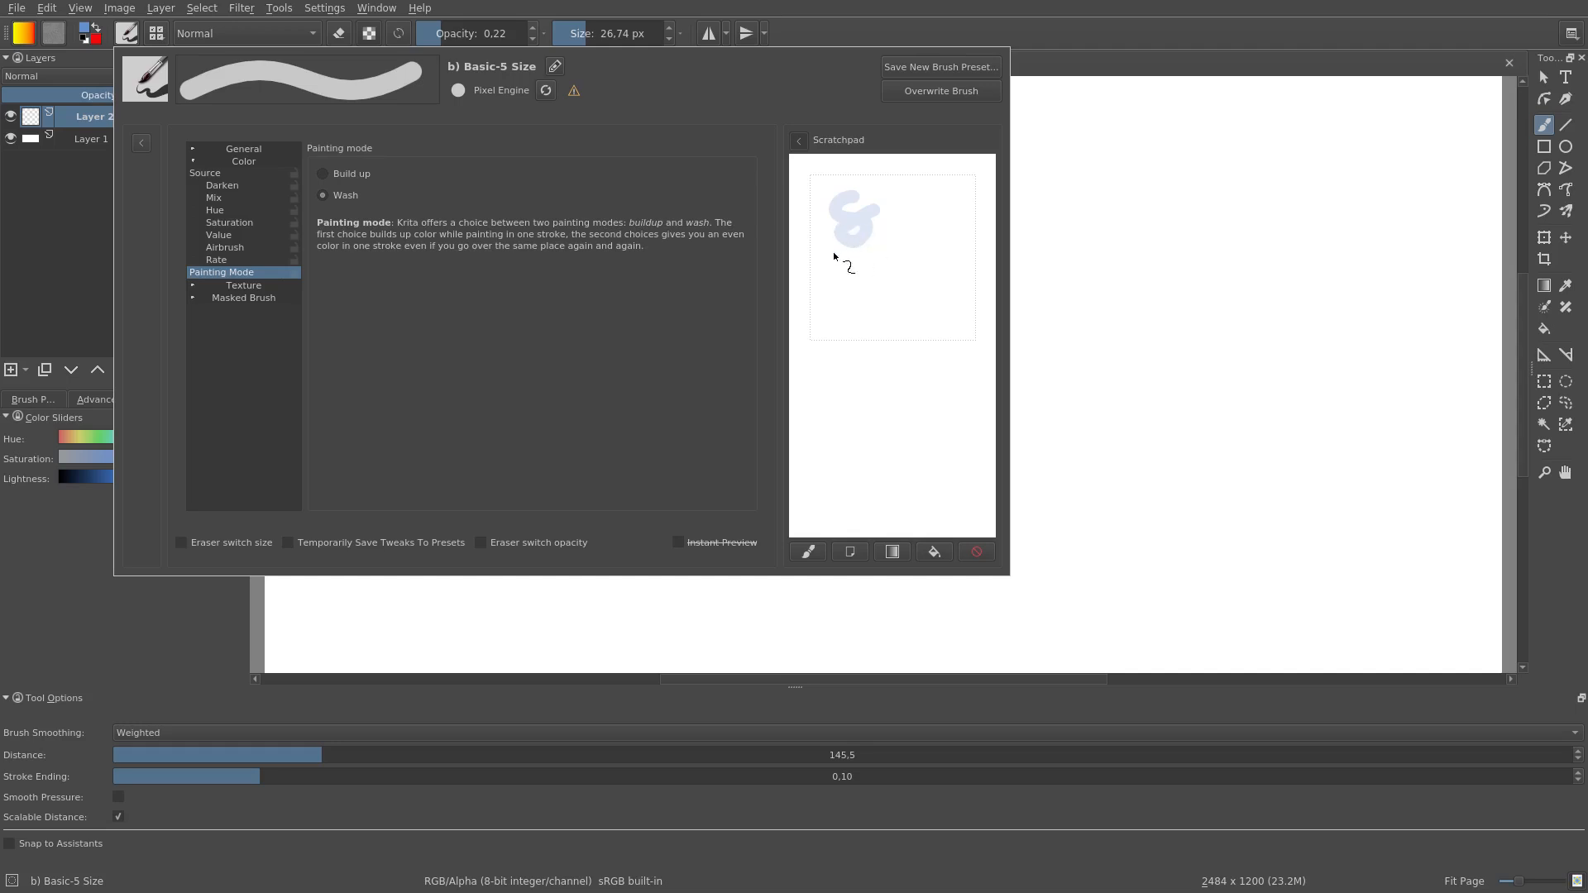
Step: Switch the painting mode to Build up and paint looping and zigzag test strokes below the Wash stroke
{"action": "left_click", "coordinate": [342, 173]}
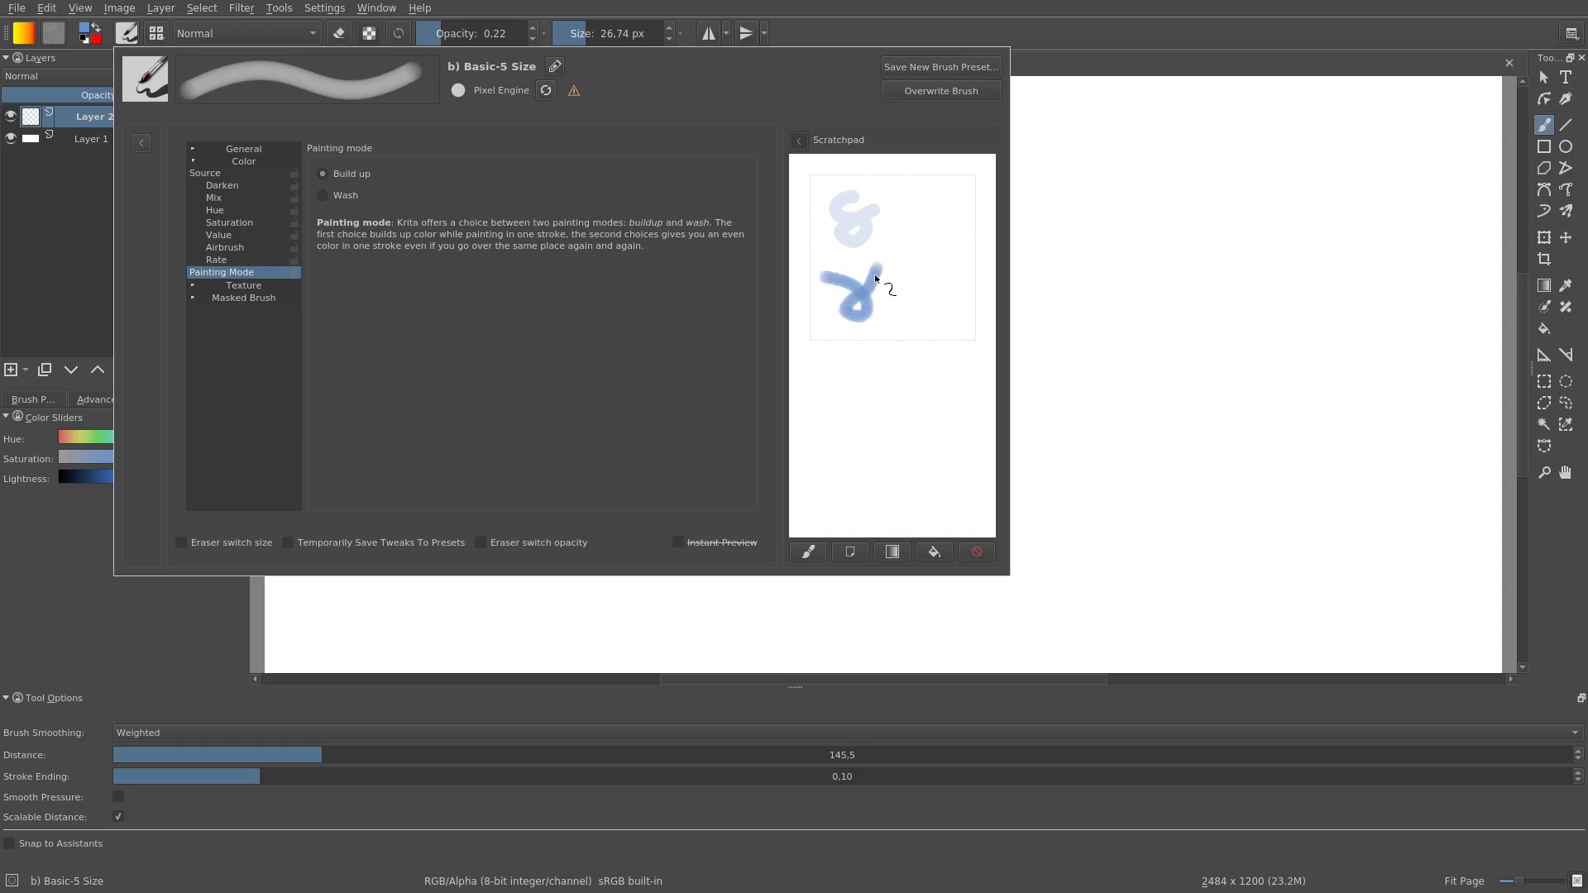
{"action": "mouse_move", "coordinate": [827, 349]}
{"action": "left_mouse_down"}
{"action": "mouse_move", "coordinate": [842, 389]}
{"action": "mouse_move", "coordinate": [812, 396]}
{"action": "mouse_move", "coordinate": [862, 382]}
{"action": "mouse_move", "coordinate": [787, 473]}
{"action": "mouse_move", "coordinate": [850, 464]}
{"action": "left_mouse_up"}
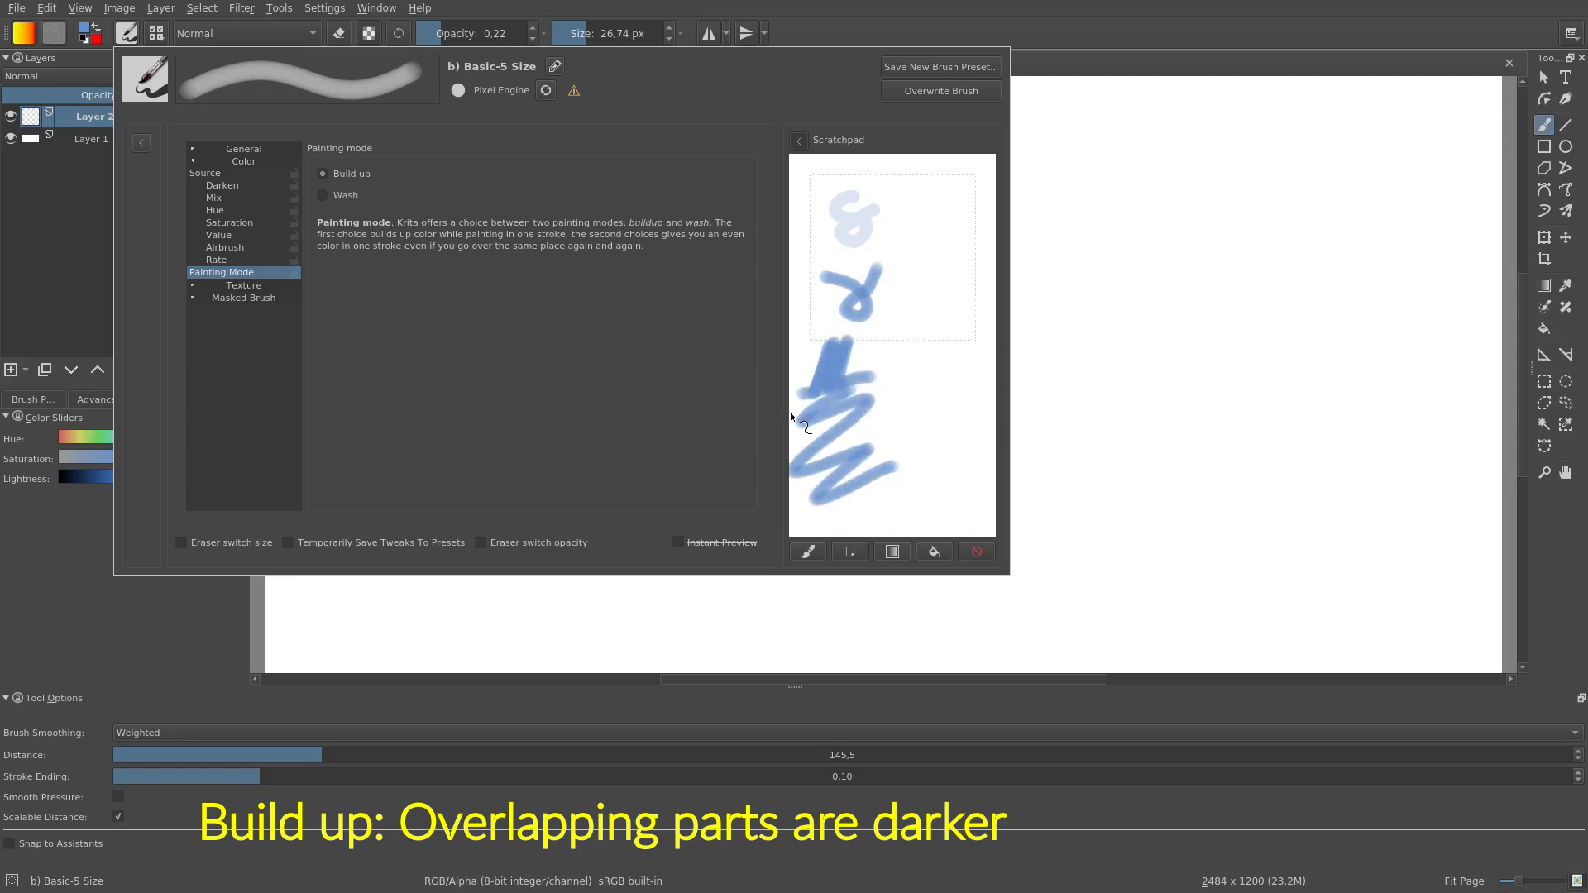
{"action": "left_click_drag", "start_coordinate": [792, 469], "coordinate": [870, 448]}
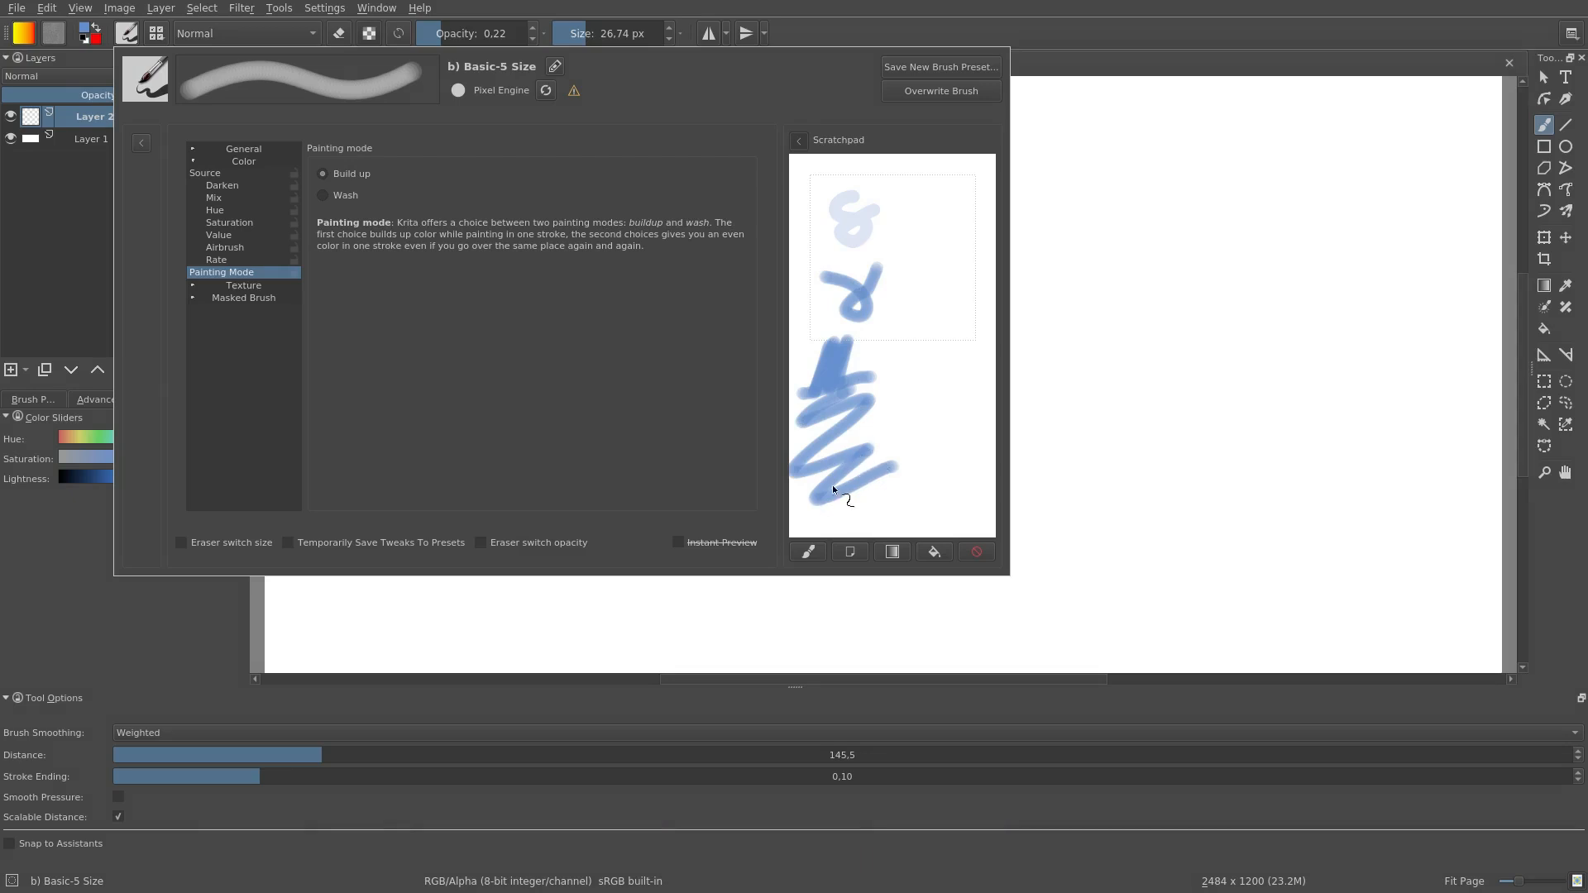
Step: Return the painting mode to Wash and paint a vertical zigzag stroke beside the Build up strokes
{"action": "left_click", "coordinate": [344, 195]}
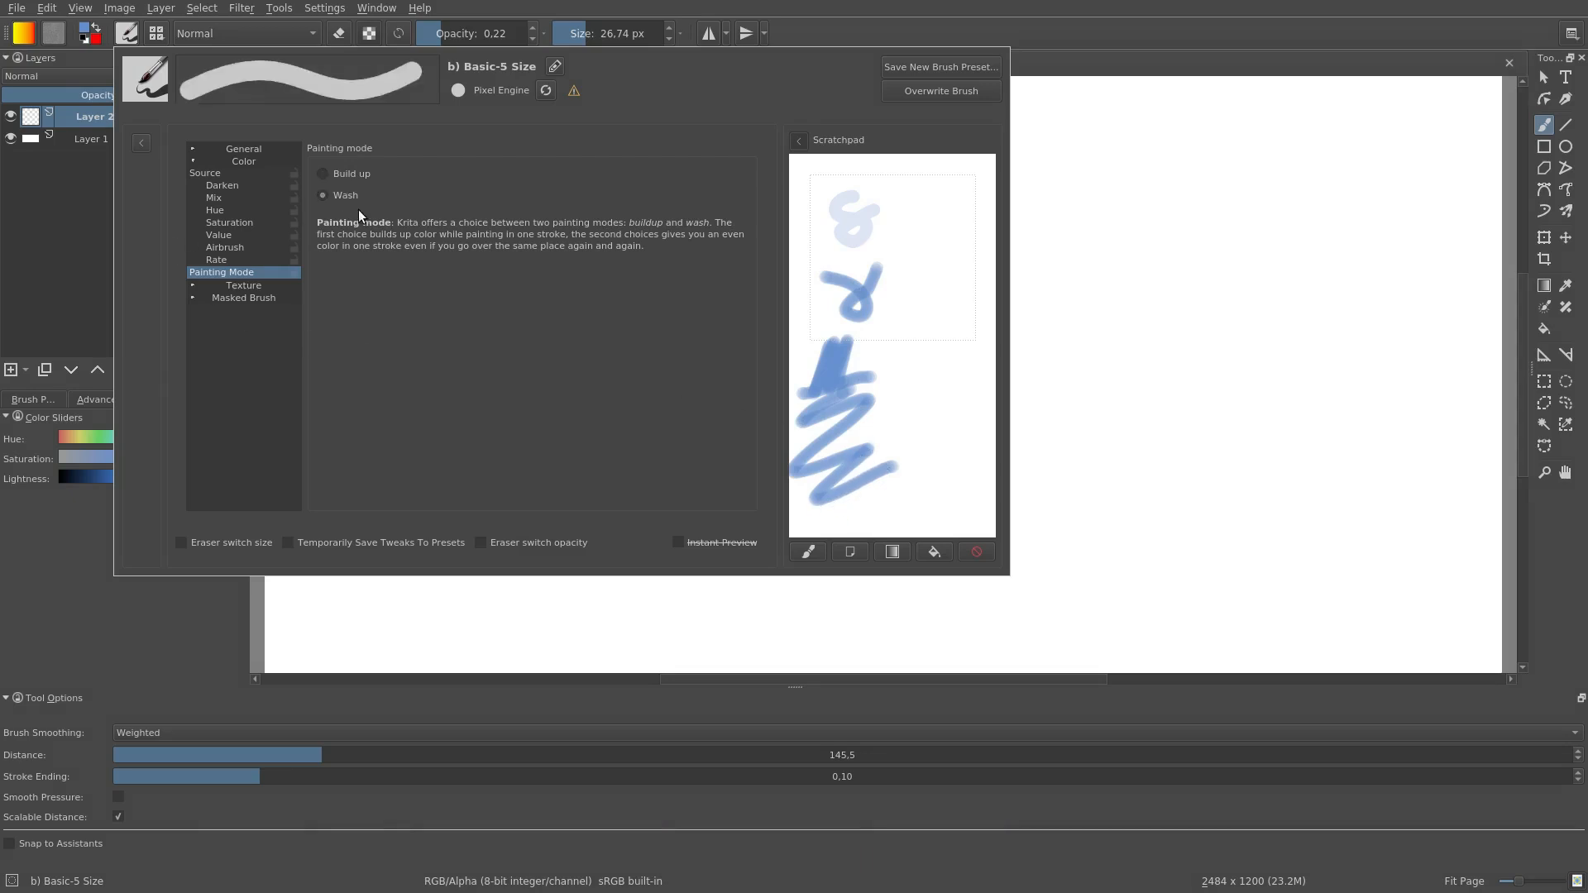
{"action": "mouse_move", "coordinate": [953, 333]}
{"action": "left_mouse_down"}
{"action": "mouse_move", "coordinate": [923, 388]}
{"action": "mouse_move", "coordinate": [959, 481]}
{"action": "left_mouse_up"}
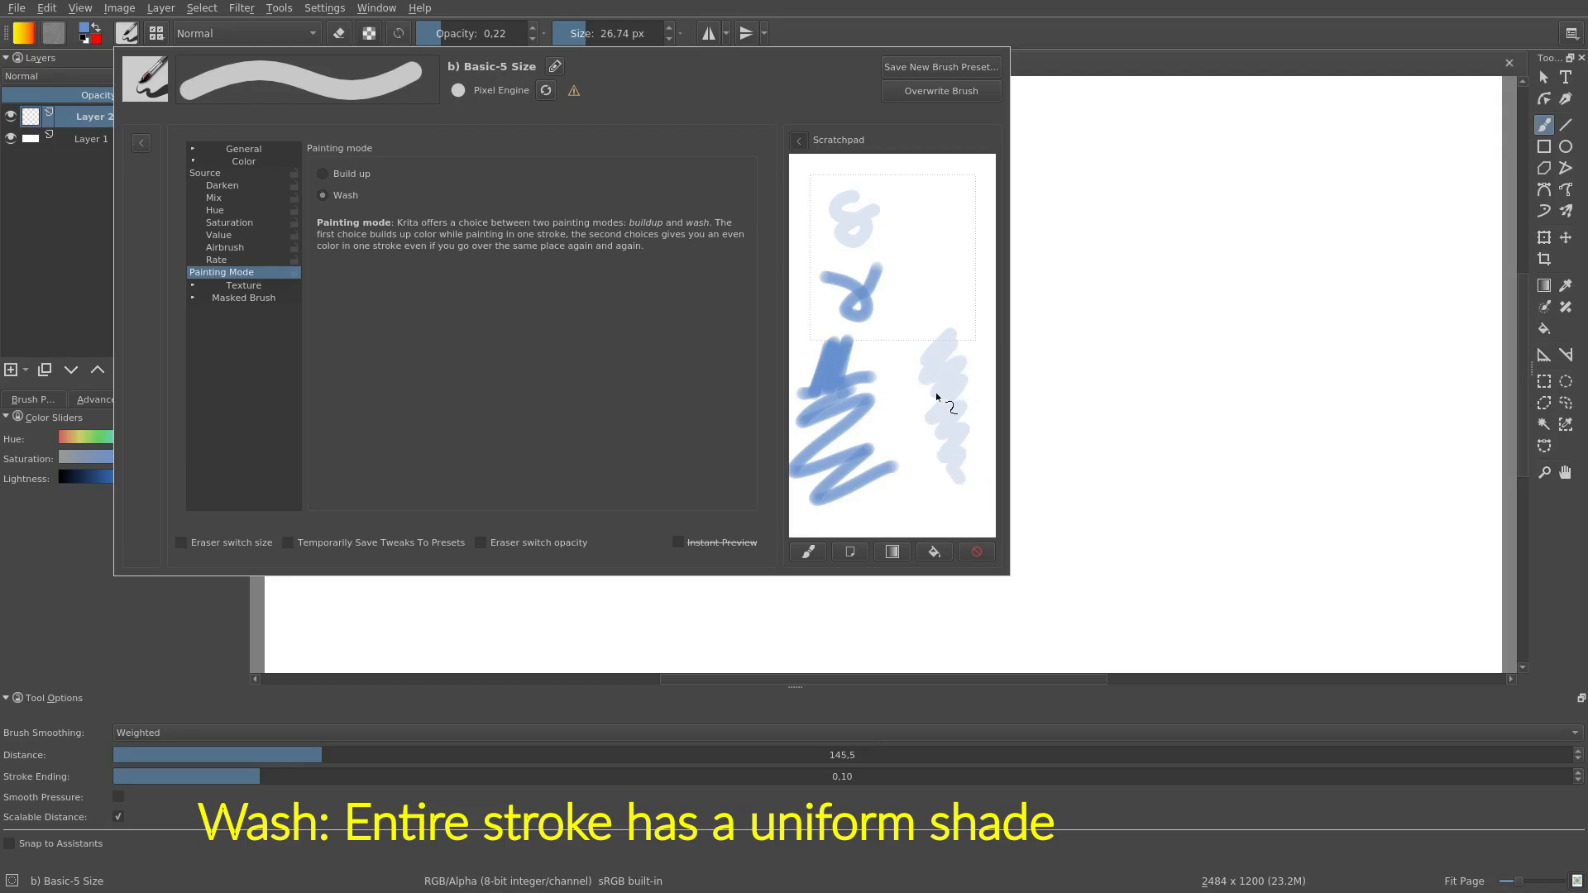